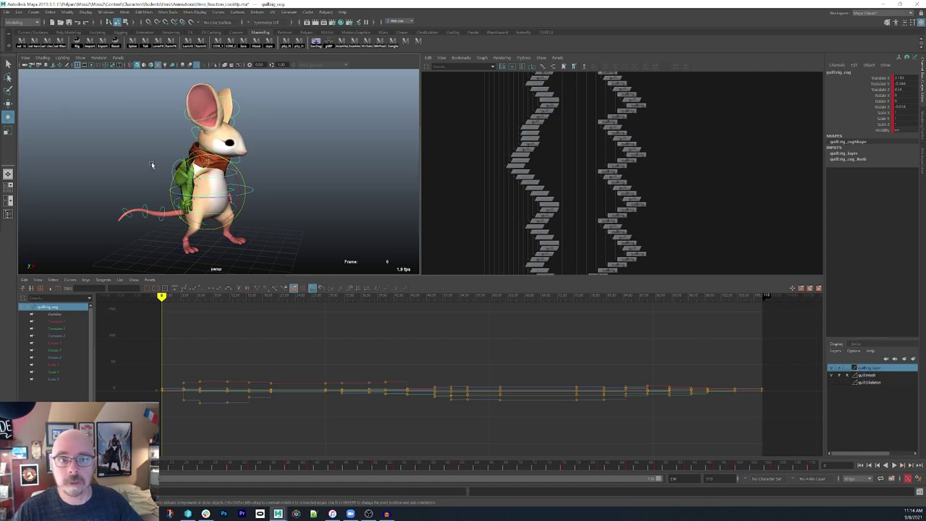
Step: Select all the mouse rig's controls through the rig display layer and frame all their animation curves
left_click(56, 87)
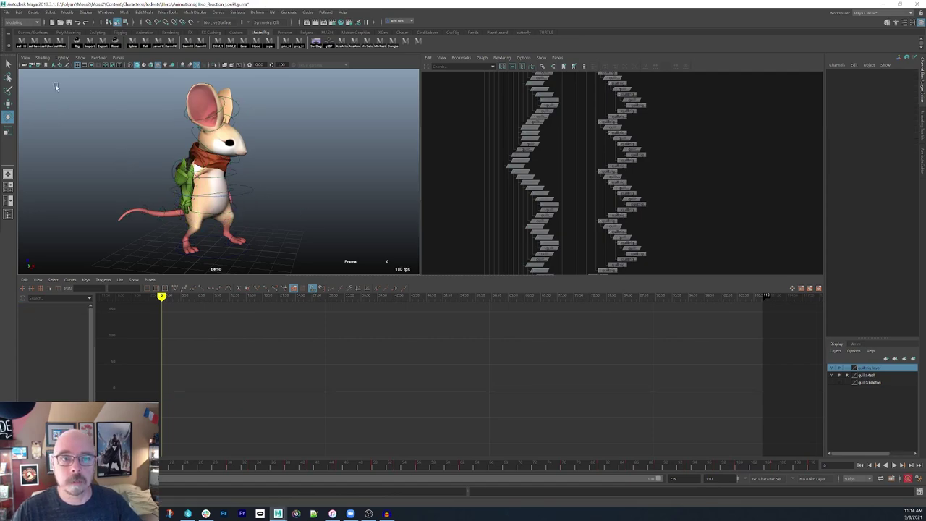
right_click(863, 372)
left_click(875, 397)
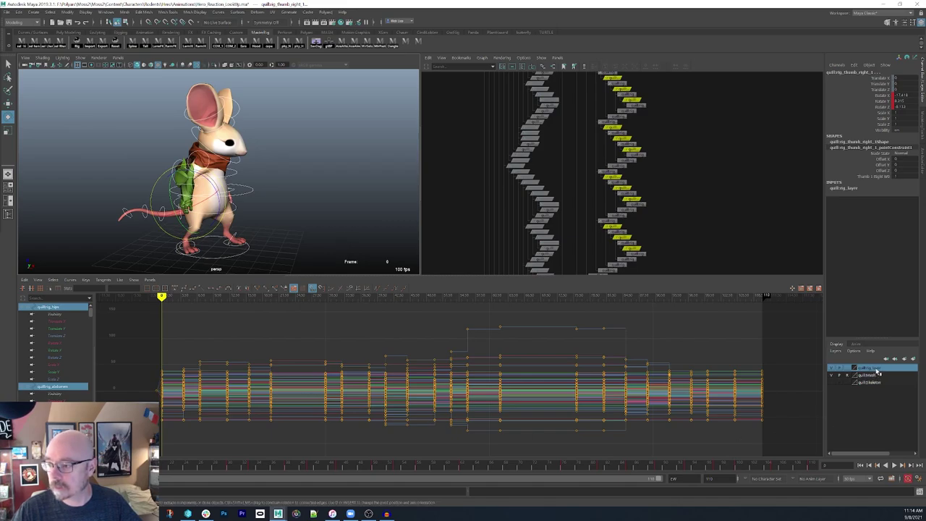
key("f")
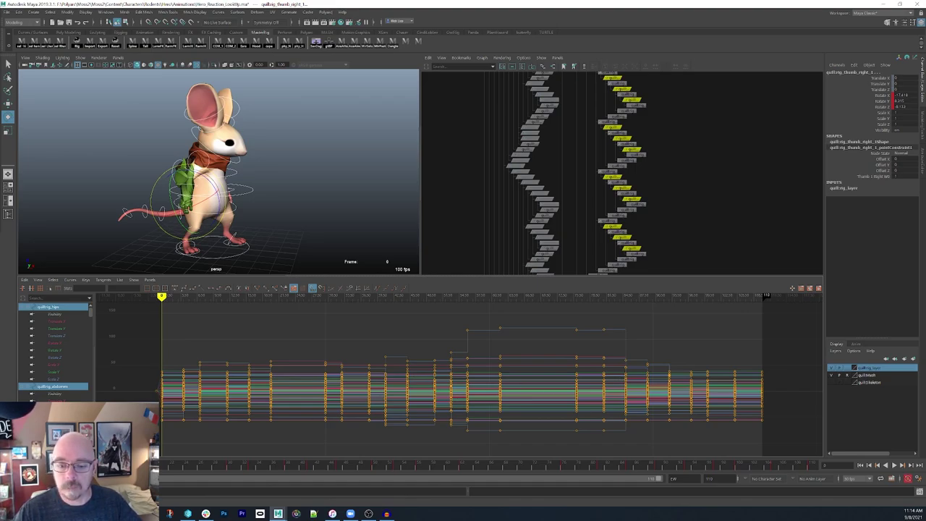
Step: Play and scrub through the mouse's stepped blocking animation up to the final poses
key("alt+v")
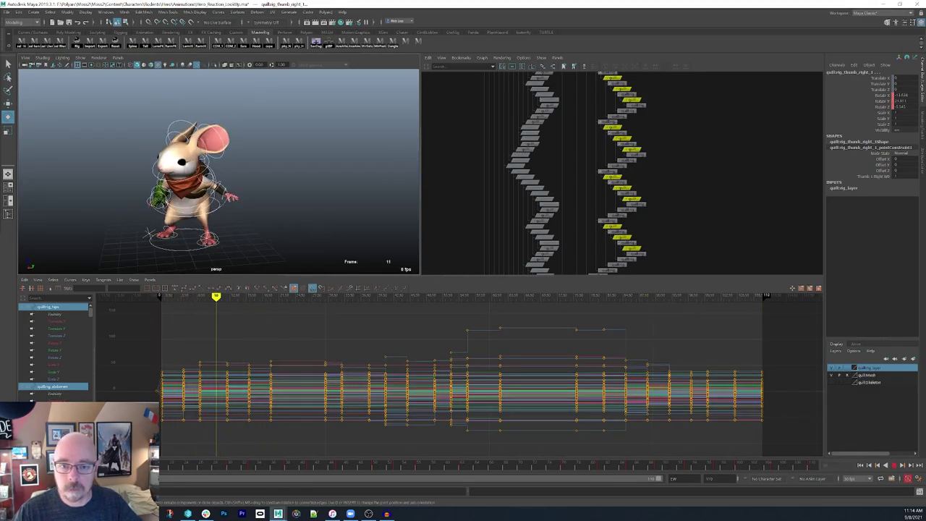
left_click_drag(218, 445, 494, 436)
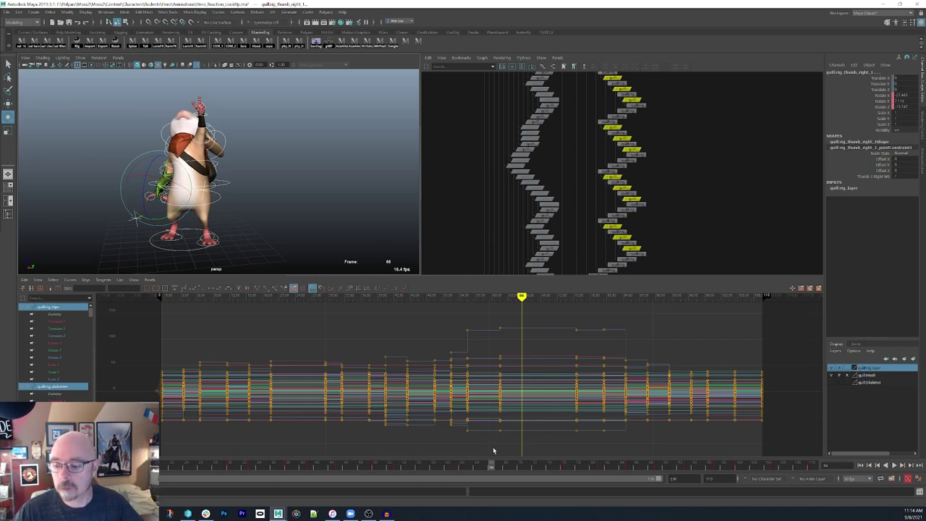
left_click_drag(493, 467, 763, 471)
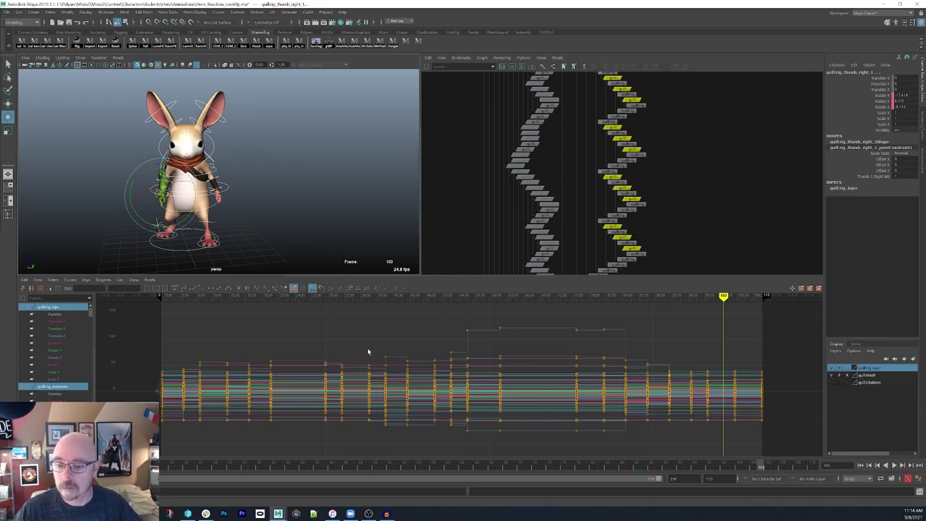
Step: Convert every keyframe on the rig controls from stepped to smooth tangents and play the result from the start
left_click_drag(220, 439, 208, 341)
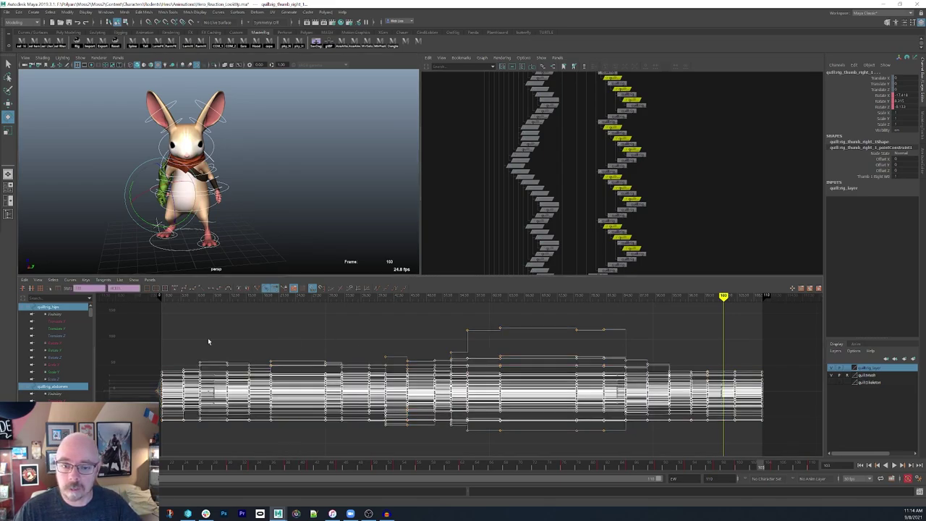
left_click(175, 289)
left_click(860, 466)
left_click(894, 465)
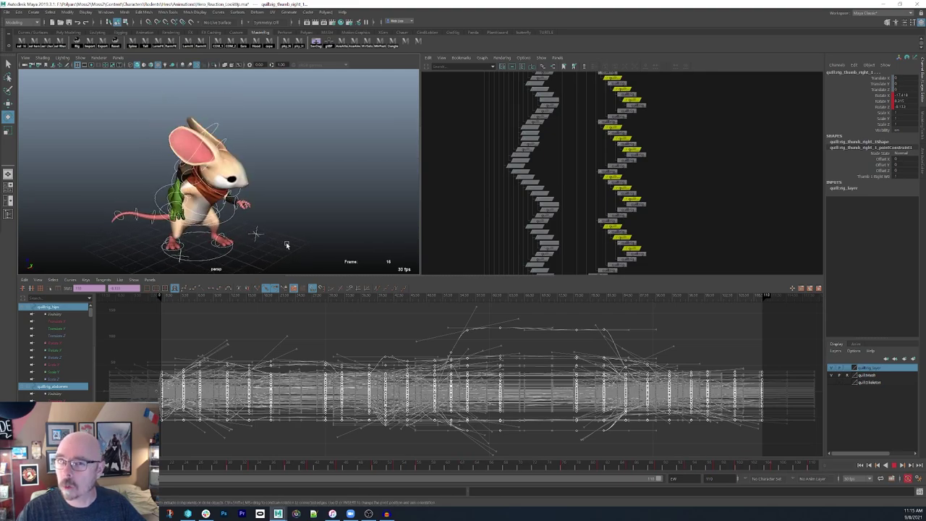
left_click(894, 467)
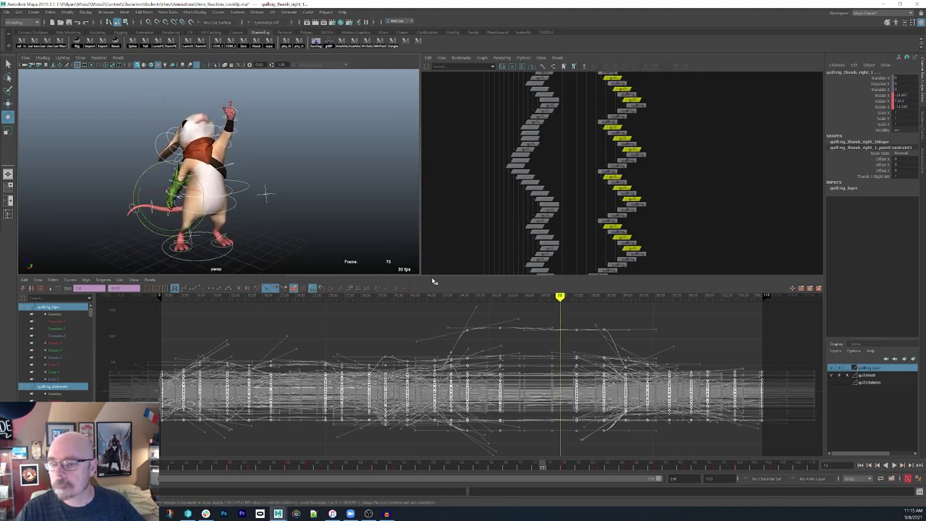
Step: Inspect the cog control's animation curves and movement axes at frame 73, and clear the selection
left_click(317, 238)
left_click(244, 192)
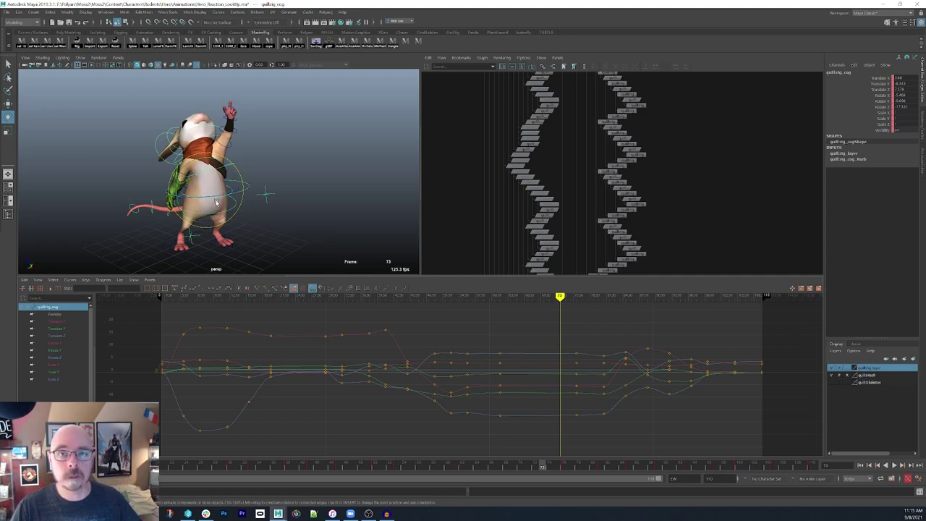
key("w")
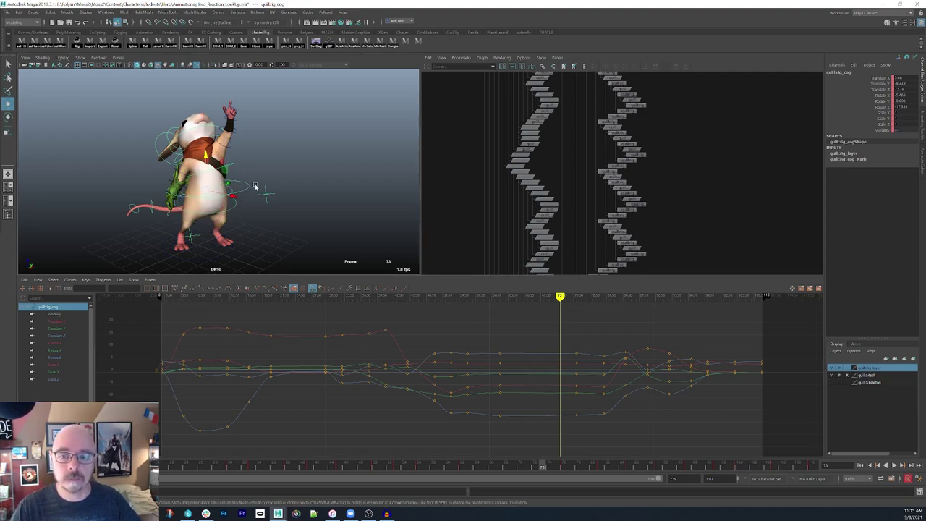
left_click_drag(203, 193, 275, 152)
key("e")
left_click(275, 152)
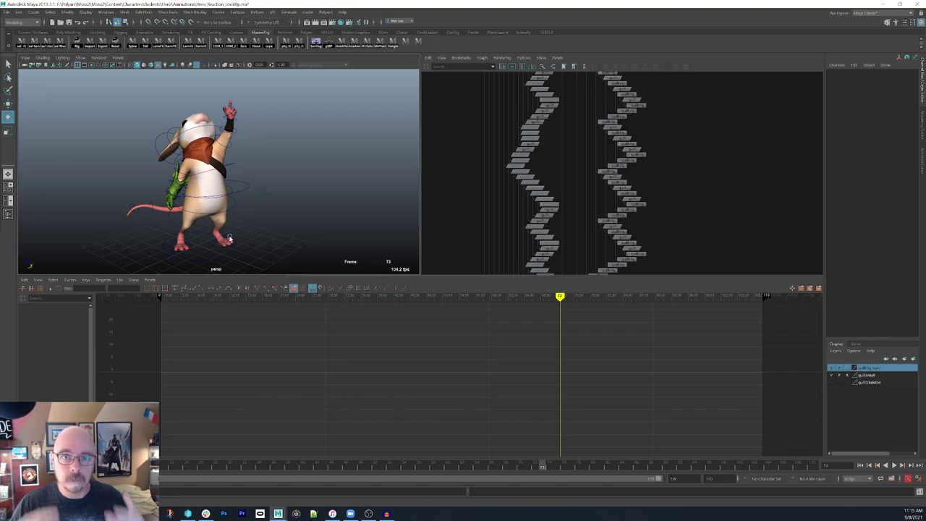
Step: Bake the cog control's animation onto a temporary world-space locator and isolate the locator's Translate Z curve
left_click(243, 201)
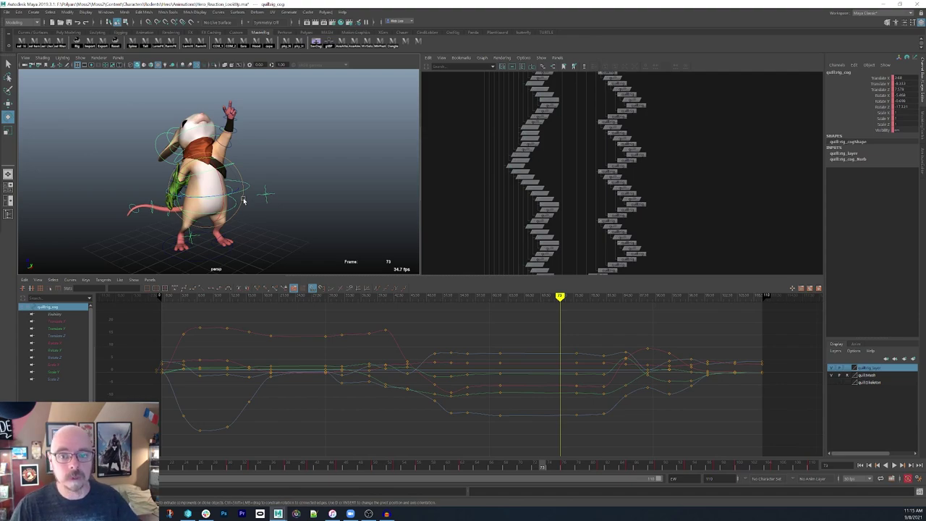
left_click(58, 336)
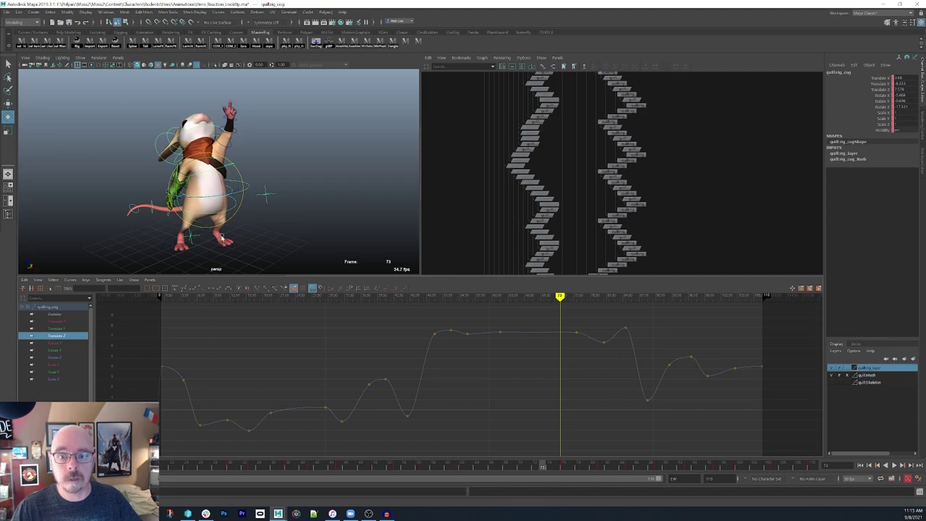
key("alt+c")
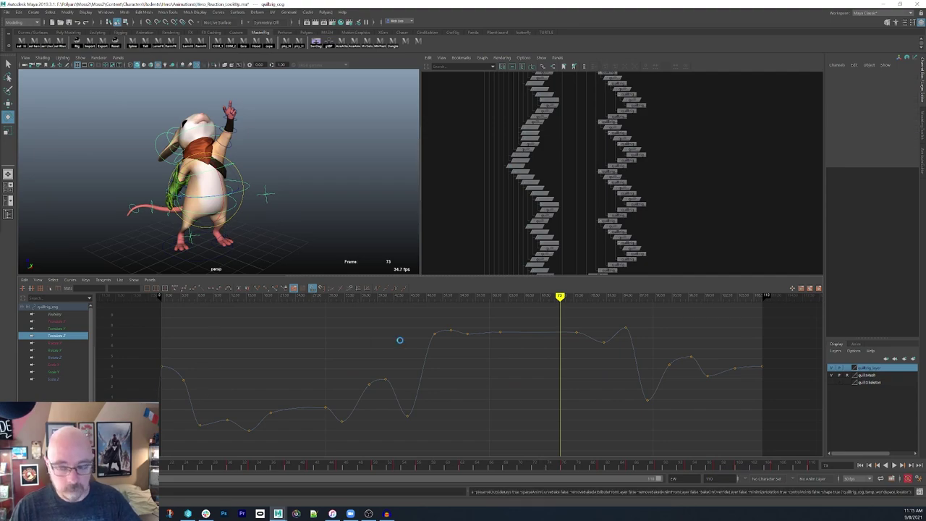
left_click(489, 260)
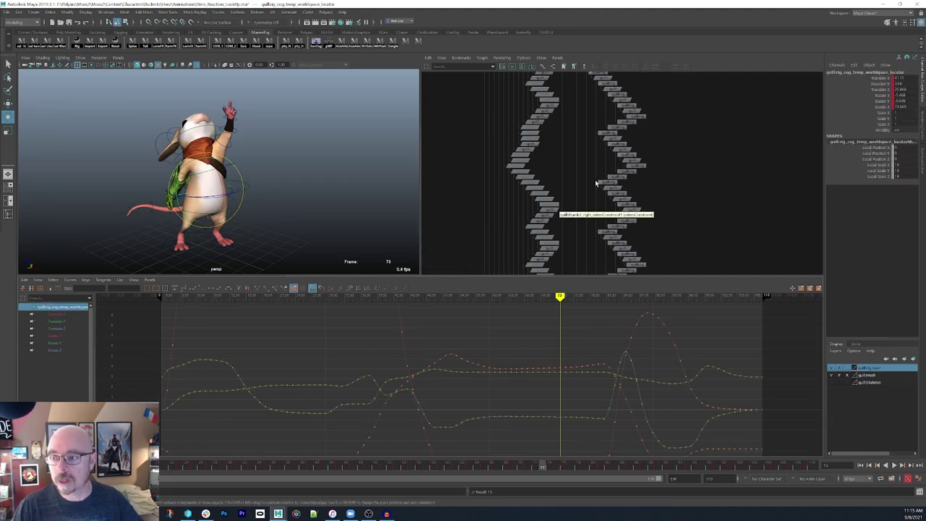
left_click(63, 330)
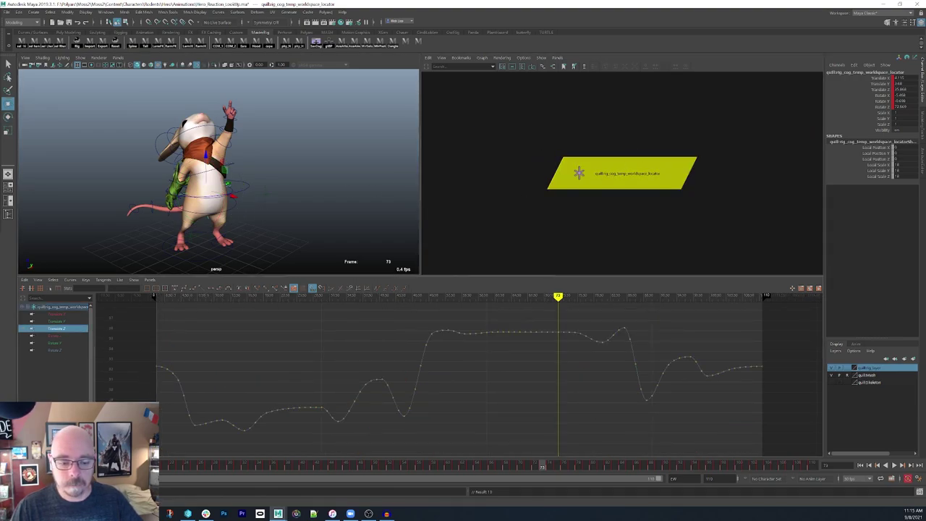
Step: Step from the start of the animation to frame 4 and examine the mouse's pose from the side
key("alt+shift+v")
key("alt+period")
key("alt+period")
key("alt+period")
key("alt+period")
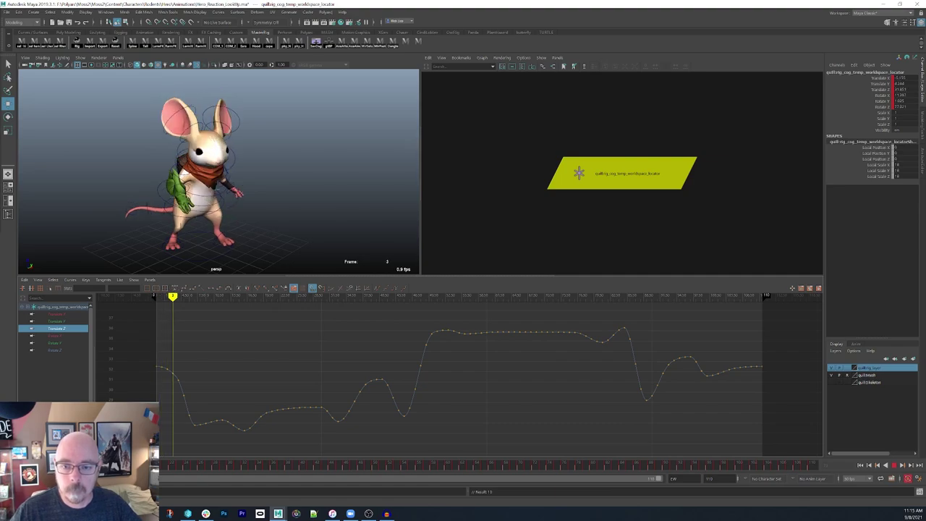
left_click_drag(248, 230, 271, 226, "alt")
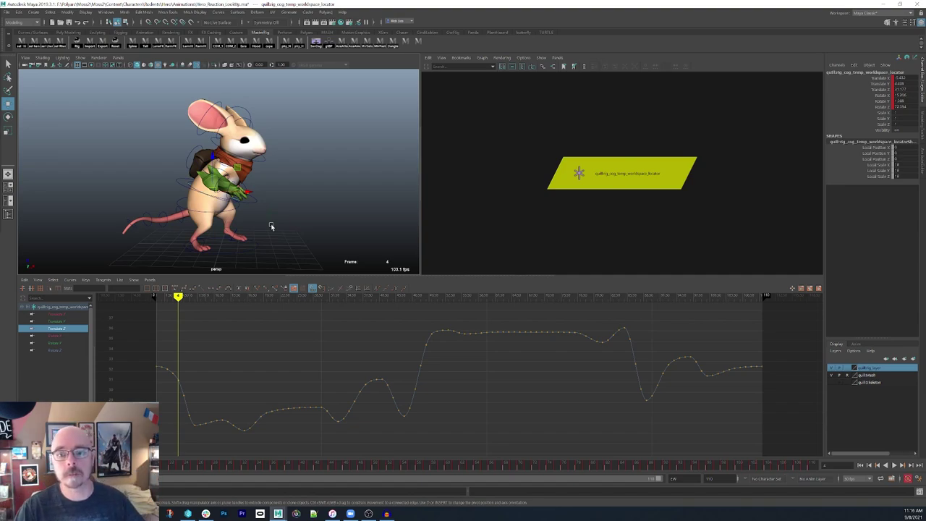
Step: Flatten the tangents of the left foot control's keys at frame 0
left_click(243, 243)
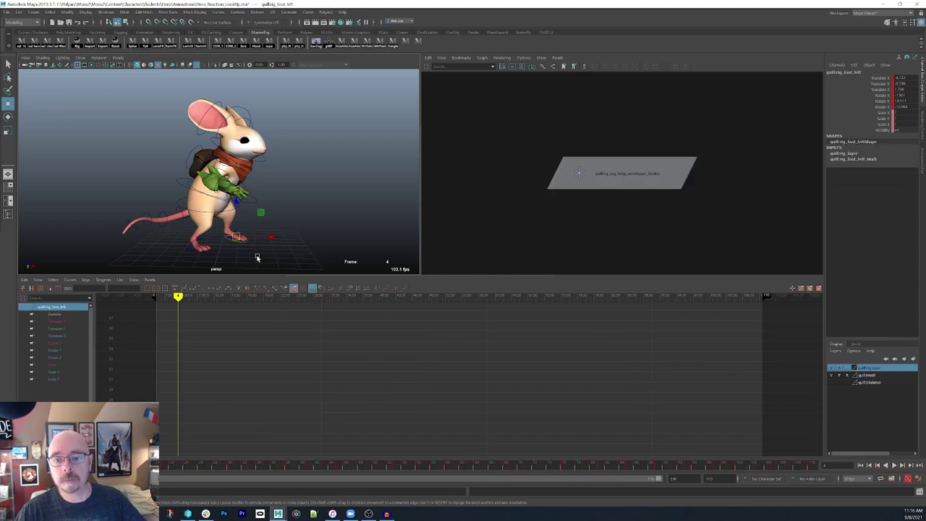
key("a")
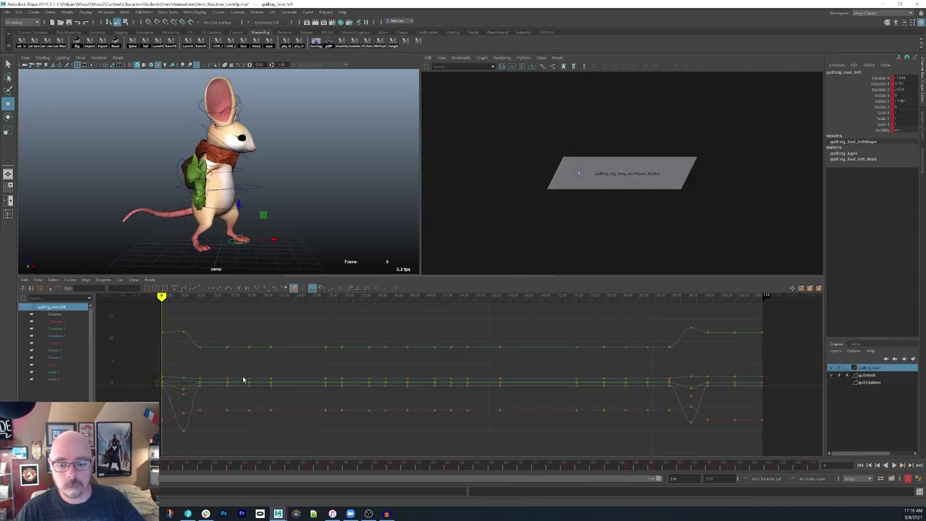
left_click_drag(178, 438, 159, 321)
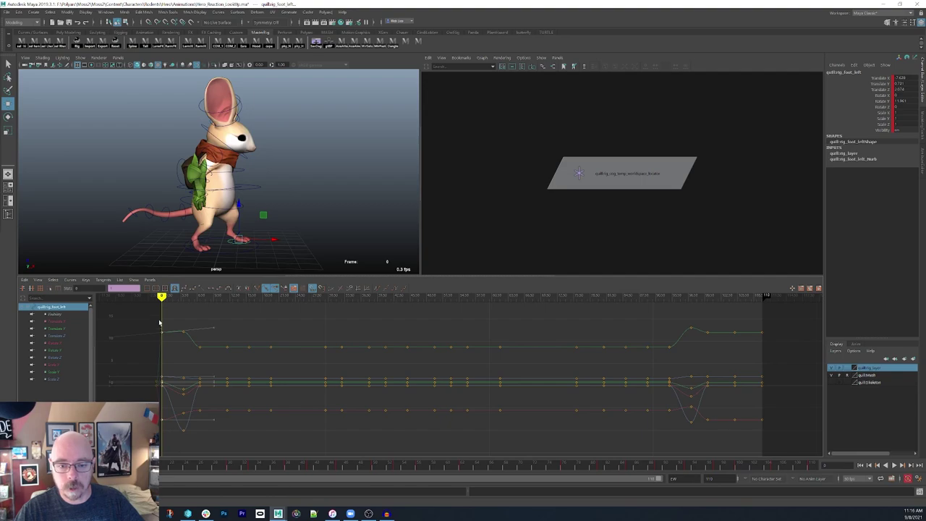
left_click(210, 288)
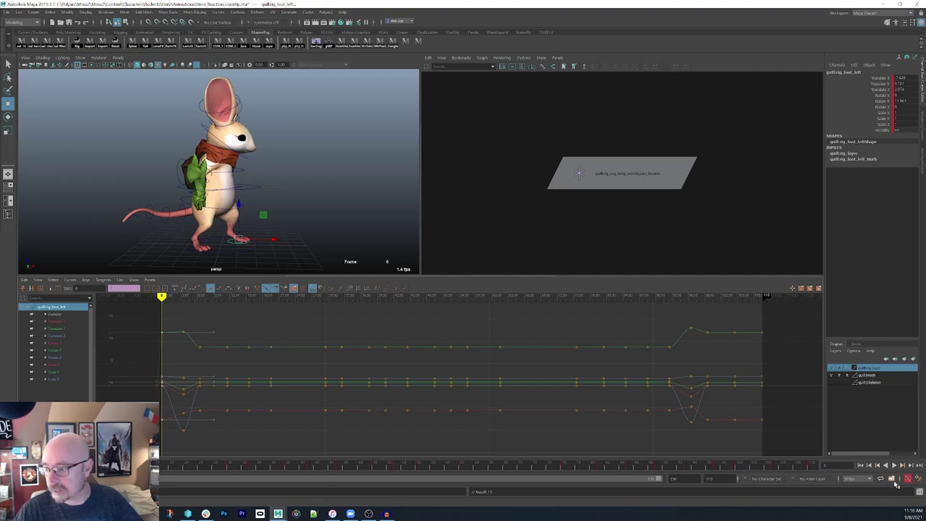
Step: Hold the left foot's starting pose with matching keys at frame 2, and check the motion through frame 3
key("alt+period")
key("alt+period")
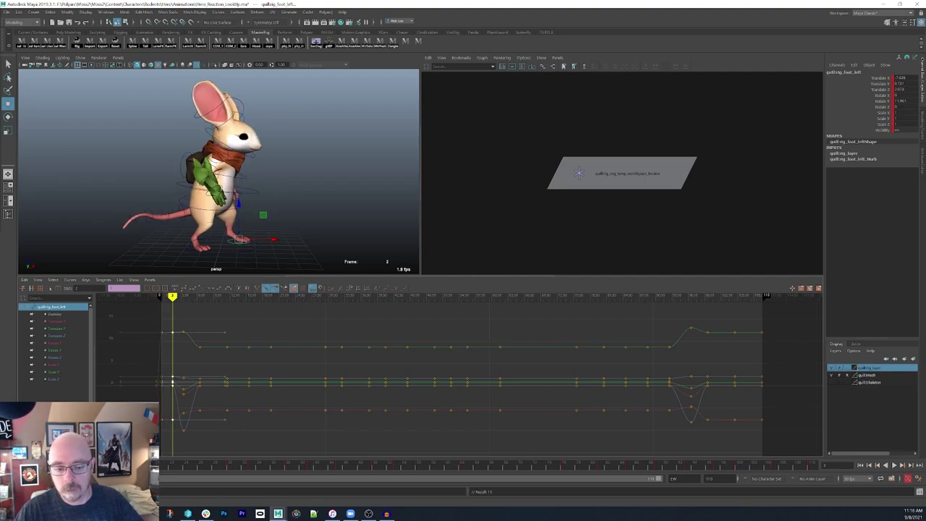
key("alt+comma")
key("alt+comma")
key("alt+period")
key("alt+period")
key("alt+period")
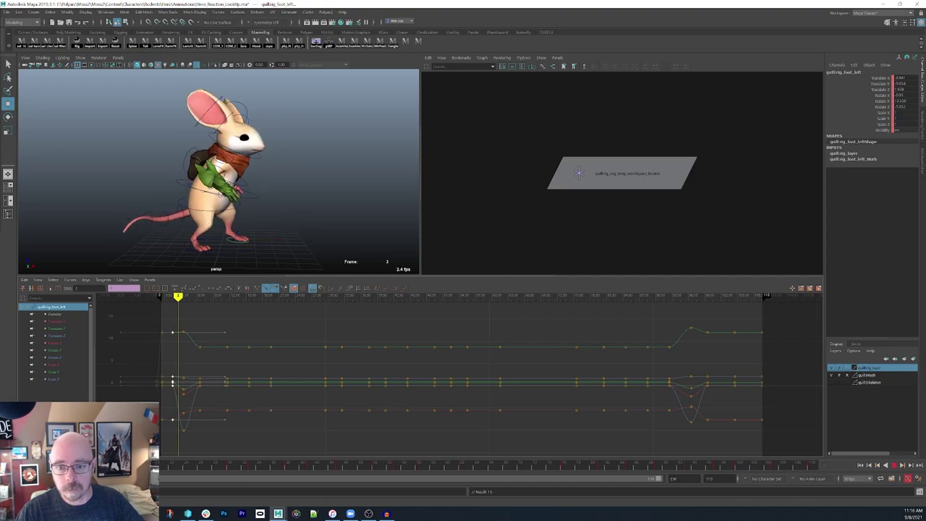
Step: Isolate the temporary cog locator's Translate Z curve and delete its keys between frames 0 and 3
left_click_drag(539, 136, 608, 178)
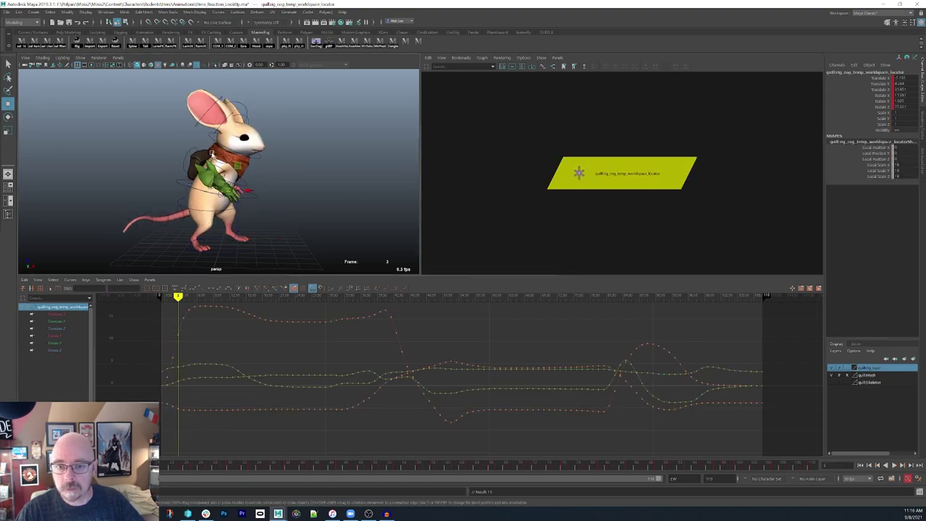
left_click(56, 330)
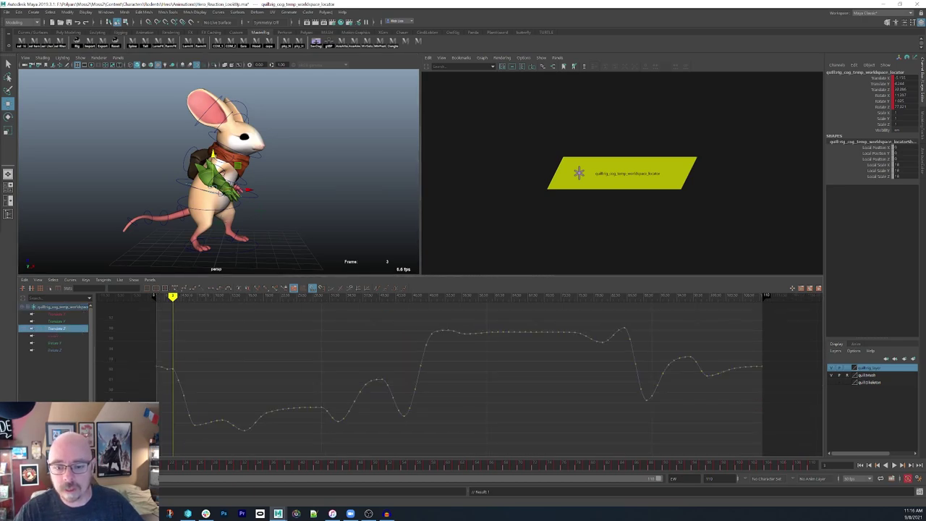
left_click_drag(166, 331, 227, 440)
key("f")
left_click_drag(253, 318, 323, 362)
key("Delete")
Step: Adjust the tangent of the locator's Translate Z key at frame 3 and flatten the one at frame 0
left_click_drag(176, 321, 247, 394)
left_click_drag(278, 322, 263, 365)
middle_click_drag(263, 366, 263, 354)
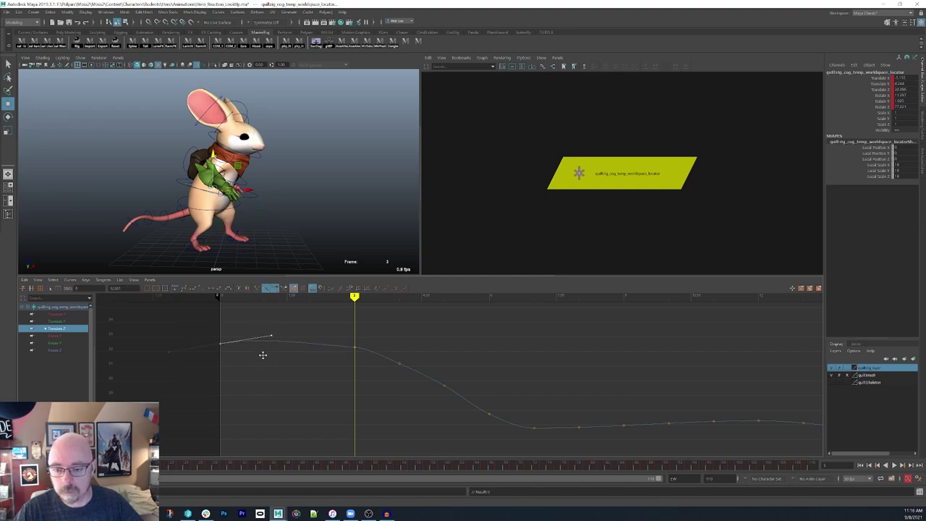
left_click_drag(341, 330, 380, 381)
left_click_drag(325, 329, 327, 363)
middle_click_drag(327, 364, 324, 354)
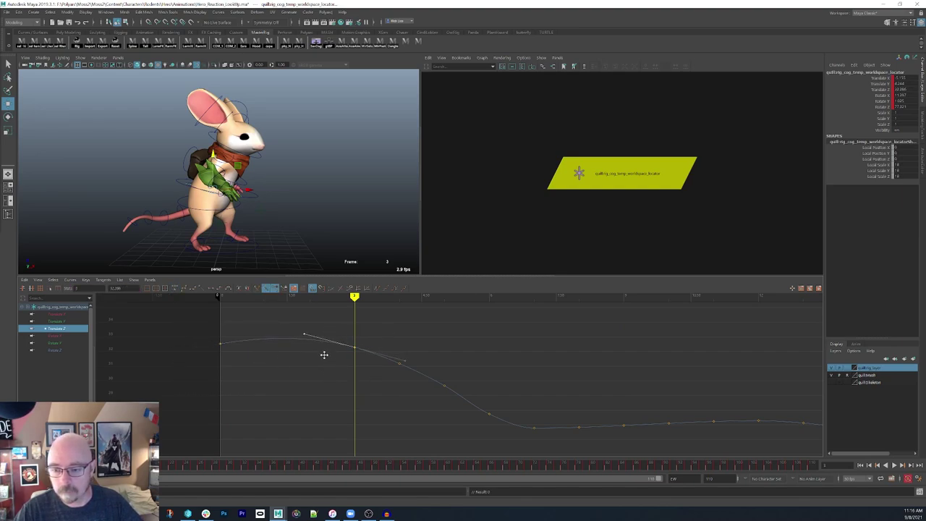
left_click_drag(204, 320, 243, 373)
left_click(211, 289)
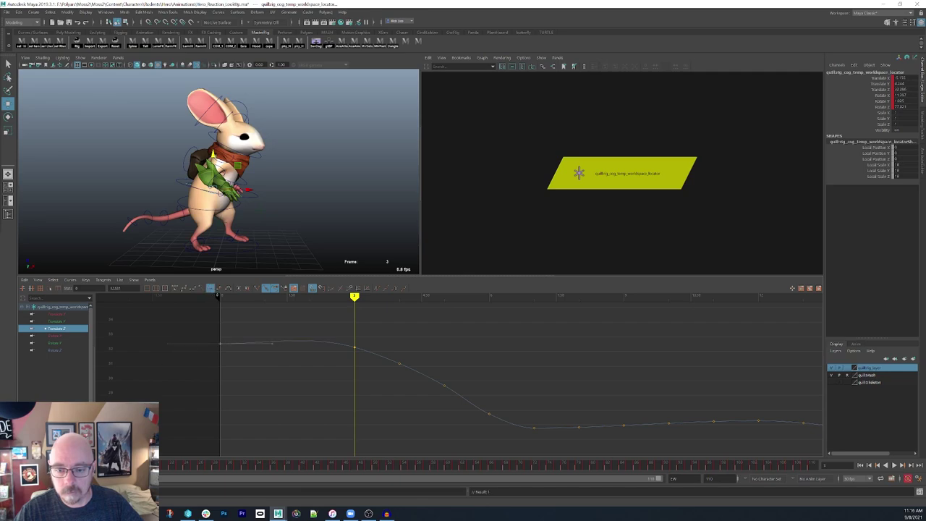
Step: Key a slight dip in the locator's Translate Z at frame 1 and raise the key at frame 3
left_click_drag(23, 465, 11, 465)
left_click_drag(215, 154, 215, 157)
left_click_drag(248, 318, 293, 368)
middle_click_drag(294, 368, 289, 338)
left_click_drag(225, 325, 293, 371)
middle_click_drag(304, 369, 305, 360, "shift")
middle_click_drag(382, 376, 370, 349)
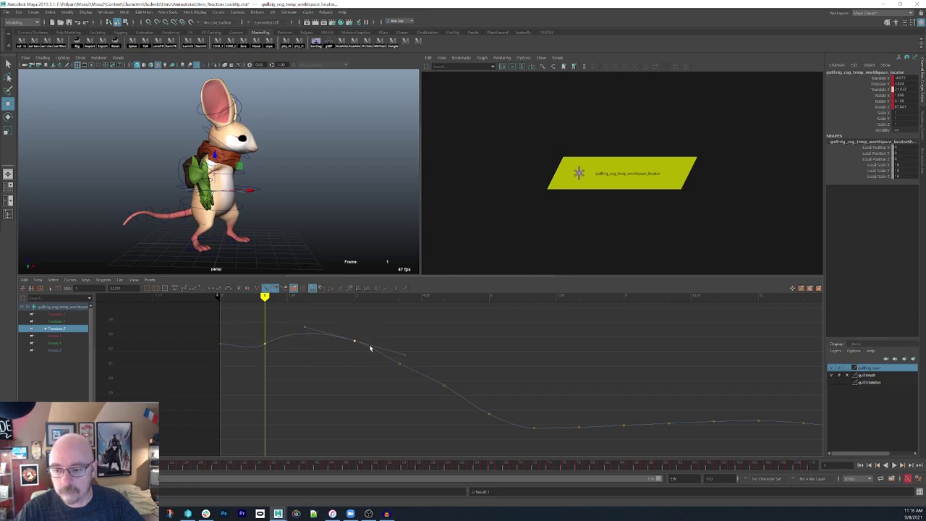
Step: Delete the locator's Translate Z keys at frames 3 and 5, and raise the key at frame 4
left_click_drag(410, 356, 471, 409)
key("Delete")
left_click_drag(409, 389, 333, 325)
middle_click_drag(404, 359, 438, 372)
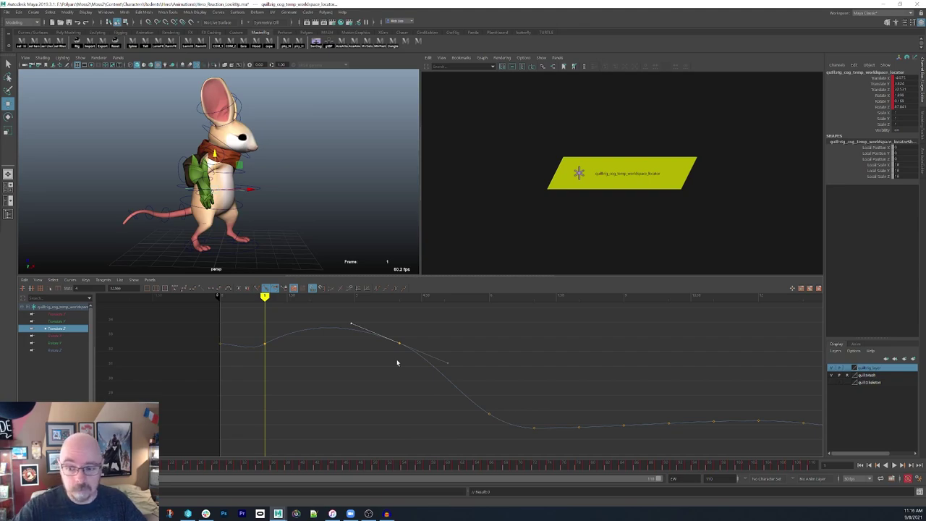
Step: Frame the whole Translate Z curve and play the opening frames to check the revised body motion
key("a")
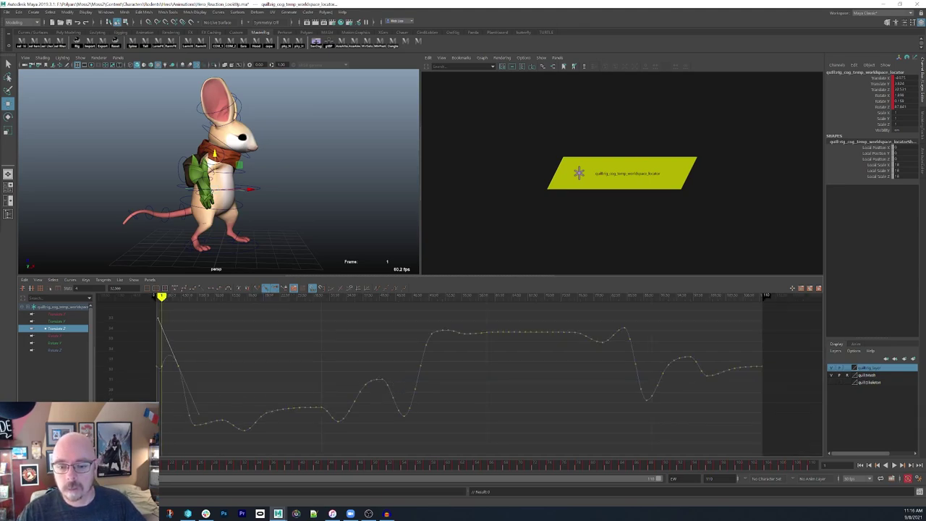
key("alt+v")
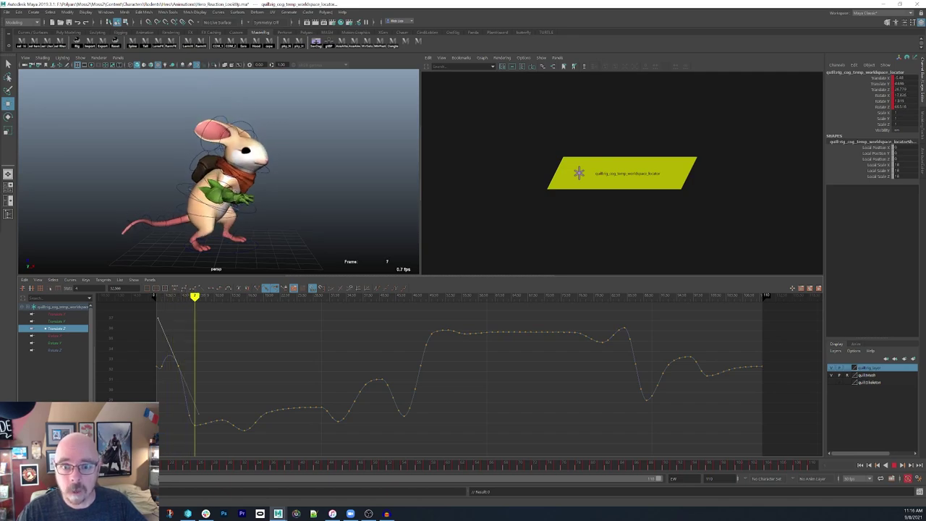
key("alt+v")
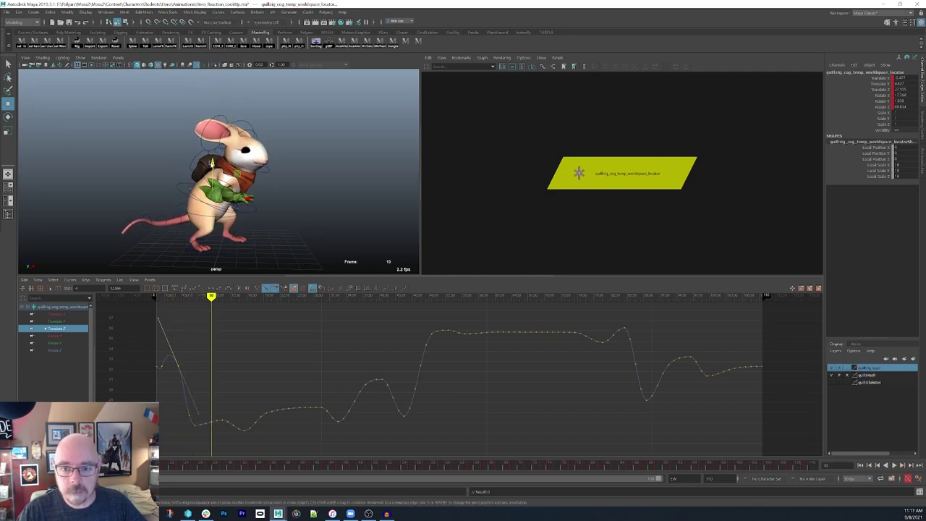
Step: Delete surplus Translate Z keys after frame 4, reposition the key at frame 6 and replay the opening frames
left_click_drag(143, 350, 297, 420, "ctrl+alt")
left_click_drag(328, 390, 307, 384)
key("Delete")
left_click_drag(310, 373, 293, 397)
middle_click_drag(291, 392, 297, 379)
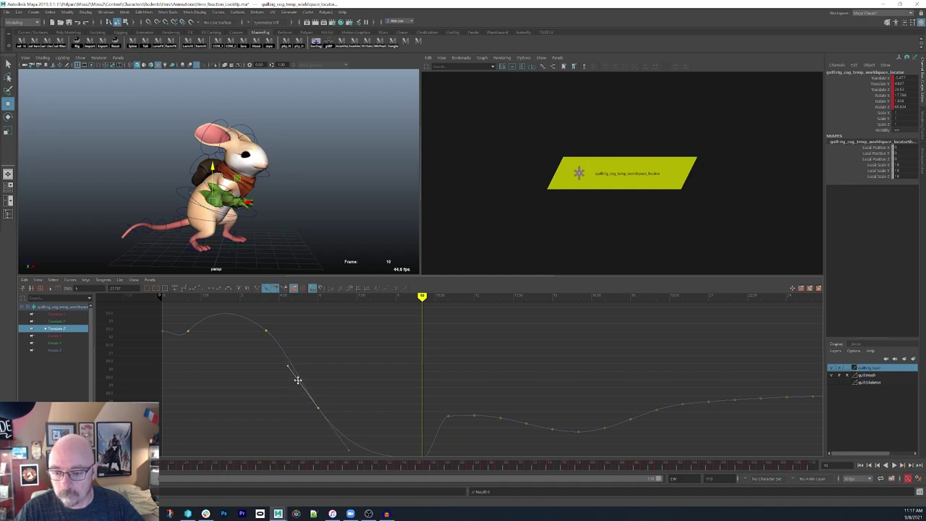
key("a")
mouse_move(84, 465)
left_mouse_down()
mouse_move(11, 465)
mouse_move(77, 465)
left_mouse_up()
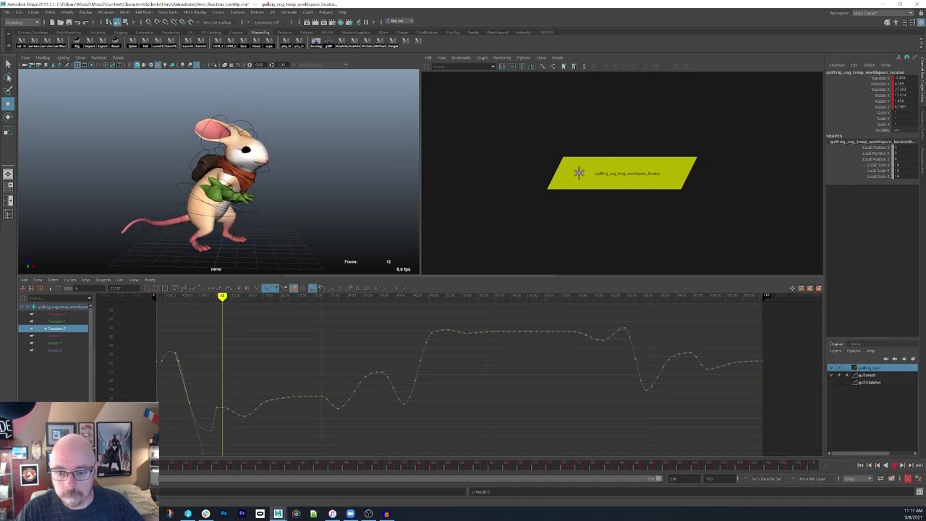
Step: Raise the low Translate Z key at frame 8, flatten its tangent, and delete the surplus keys between frames 10 and 14
key("alt+v")
left_click_drag(197, 422, 220, 443)
middle_click_drag(220, 443, 209, 433)
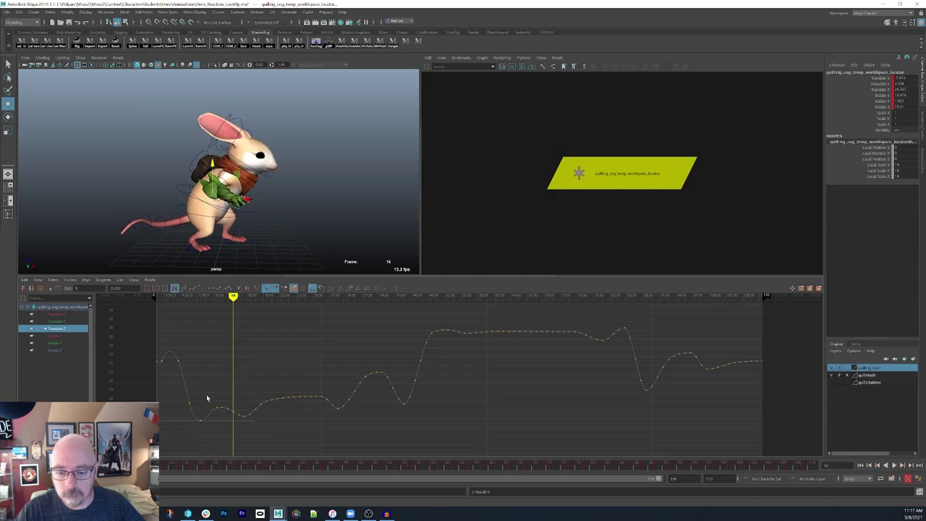
left_click_drag(222, 413, 230, 415)
key("Delete")
middle_click_drag(223, 420, 207, 422)
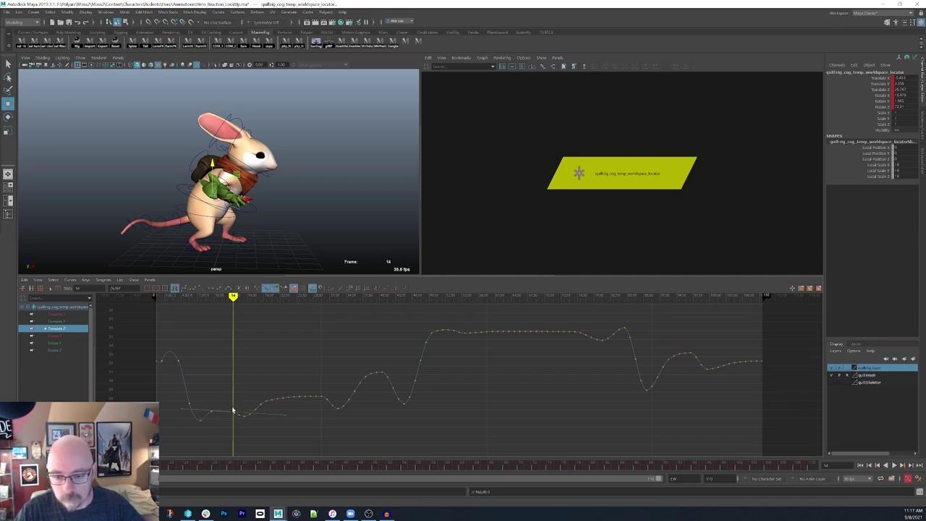
Step: Turn off time snapping in the Graph Editor and move the Translate Z key at frame 10 to about frame 10.5
left_click_drag(220, 391, 221, 413)
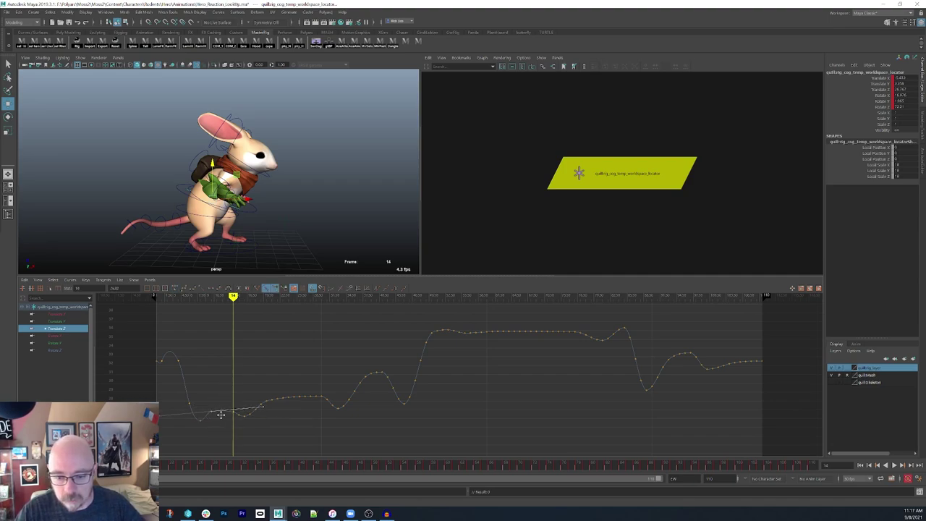
left_click(313, 289)
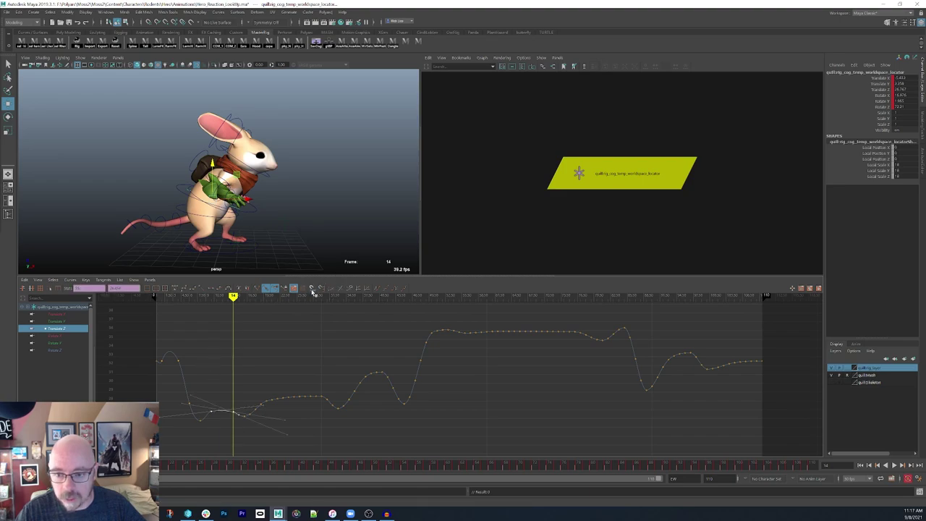
left_click_drag(216, 444, 217, 441)
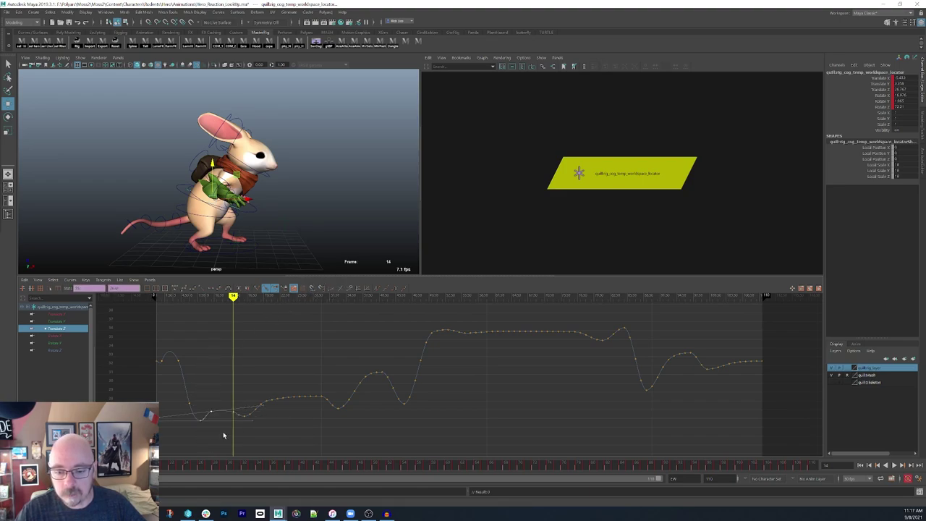
left_click_drag(202, 396, 203, 396)
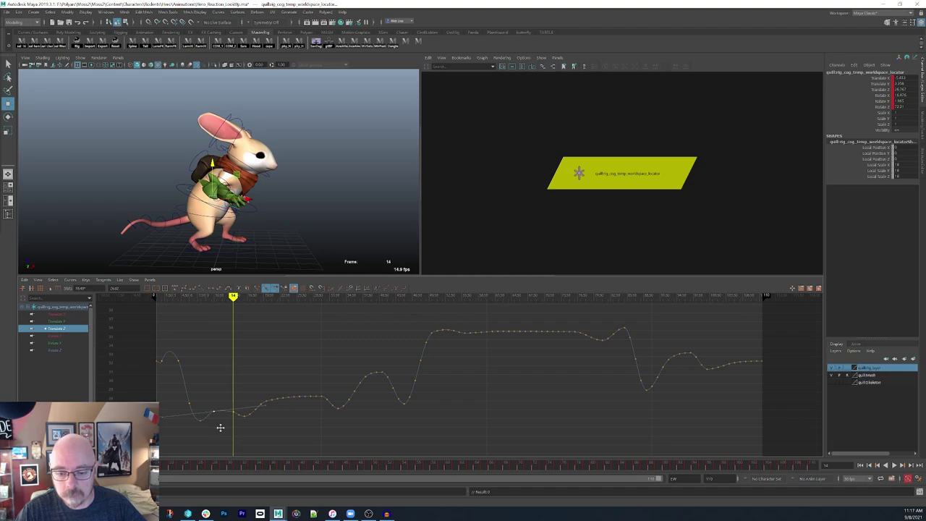
left_click_drag(219, 415, 220, 418)
middle_click_drag(220, 424, 219, 421)
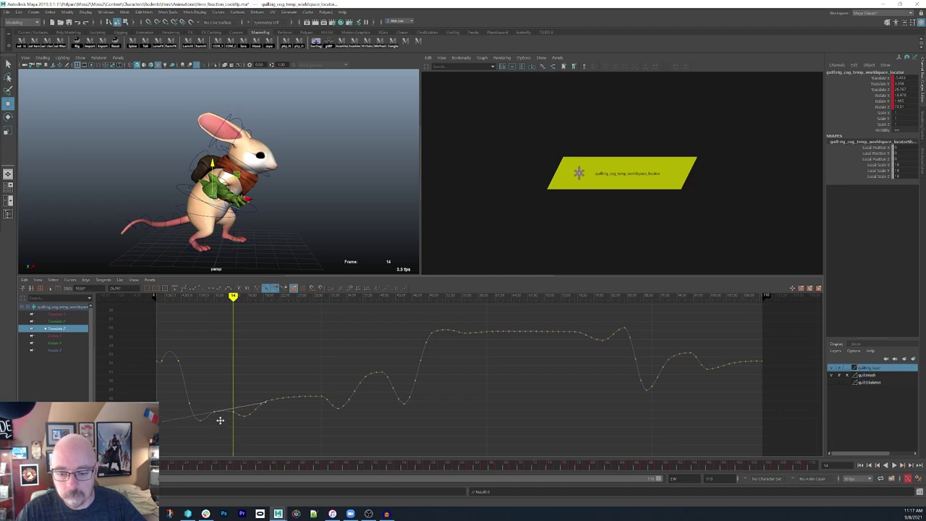
Step: Play the shot from the start to check the body motion through frame 17
key("alt+shift+v")
key("alt+v")
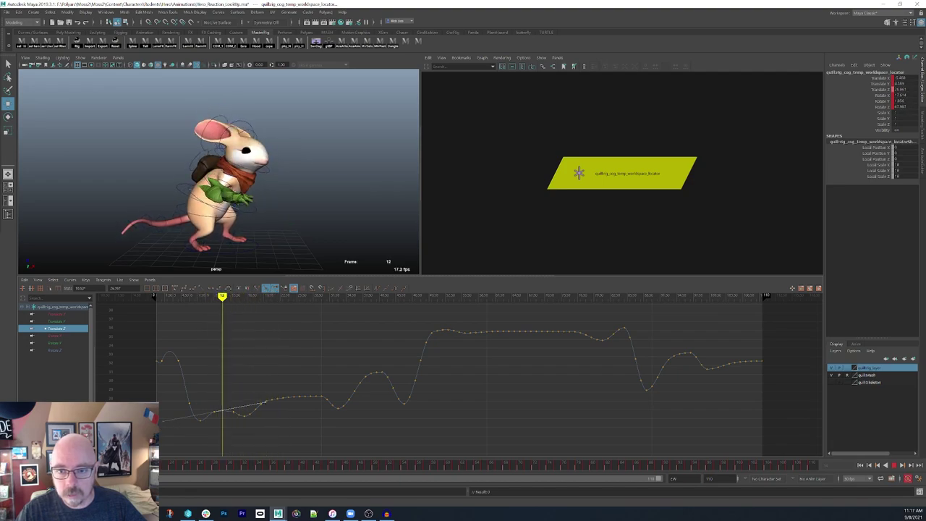
key("Escape")
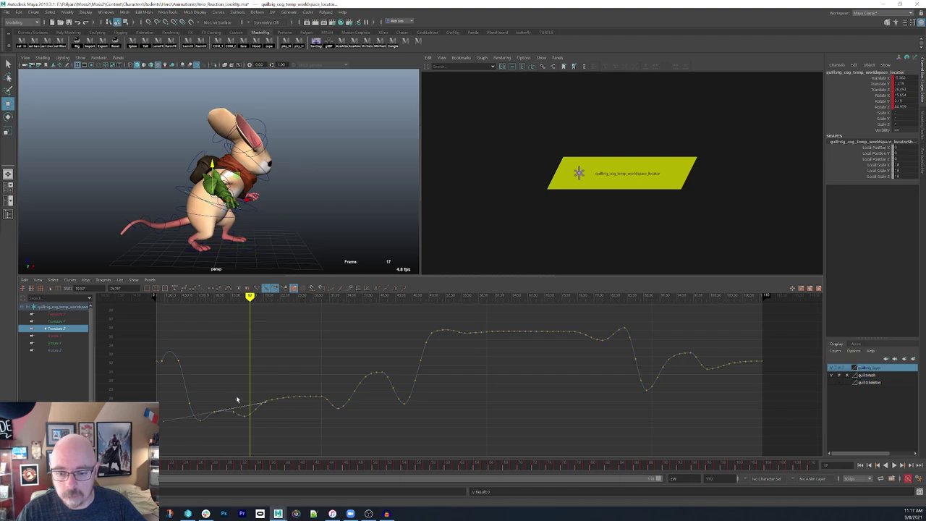
Step: Delete the Translate Z keys between frames 14 and 17, and lower the key at frame 17 slightly
key("Delete")
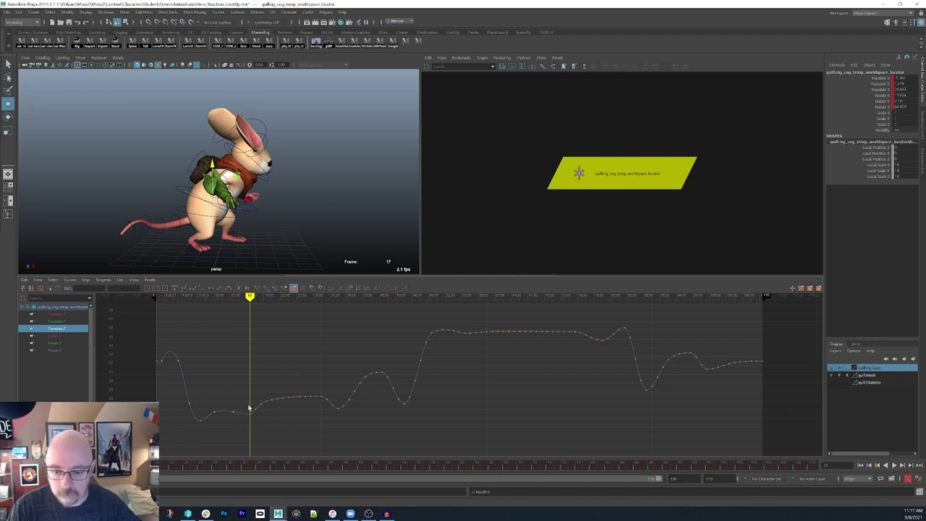
left_click_drag(250, 413, 253, 424)
middle_click_drag(253, 424, 253, 428)
left_click_drag(241, 400, 243, 433)
middle_click_drag(242, 417, 242, 403)
left_click_drag(243, 430, 218, 386)
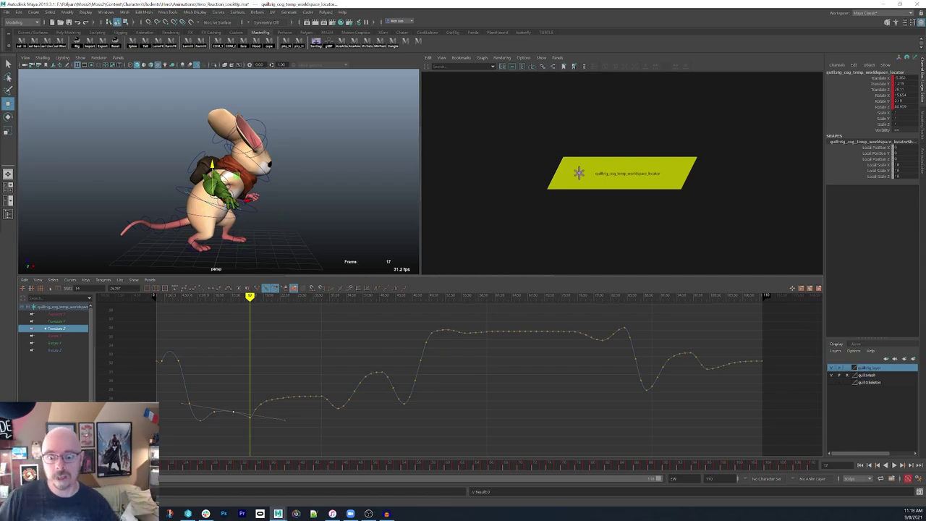
Step: Delete the surplus Translate Z keys between frames 17 and 30, keeping those at frames 20 and 24
left_click_drag(136, 466, 165, 466)
left_click_drag(251, 400, 265, 412)
key("Delete")
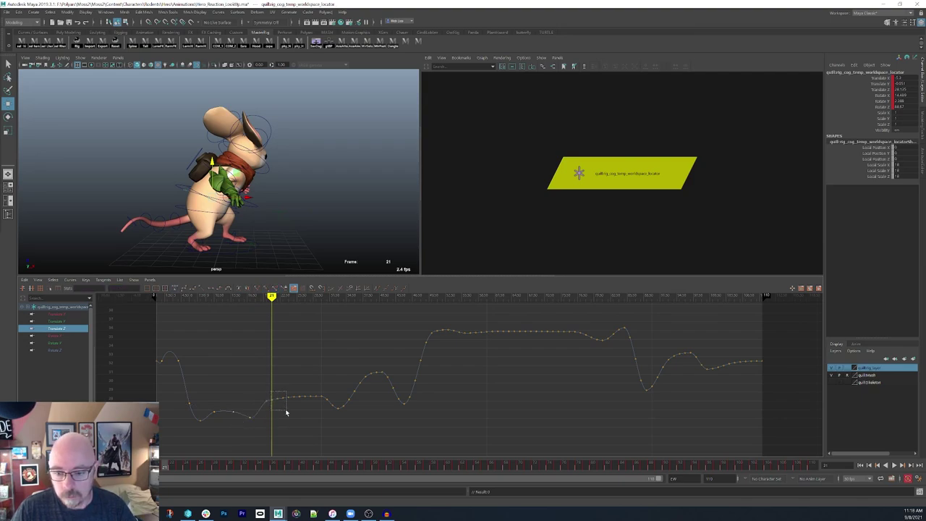
left_click(269, 401)
left_click_drag(279, 386, 319, 414)
key("Delete")
mouse_move(194, 466)
left_mouse_down()
mouse_move(250, 463)
mouse_move(346, 428)
mouse_move(201, 450)
mouse_move(255, 449)
left_mouse_up()
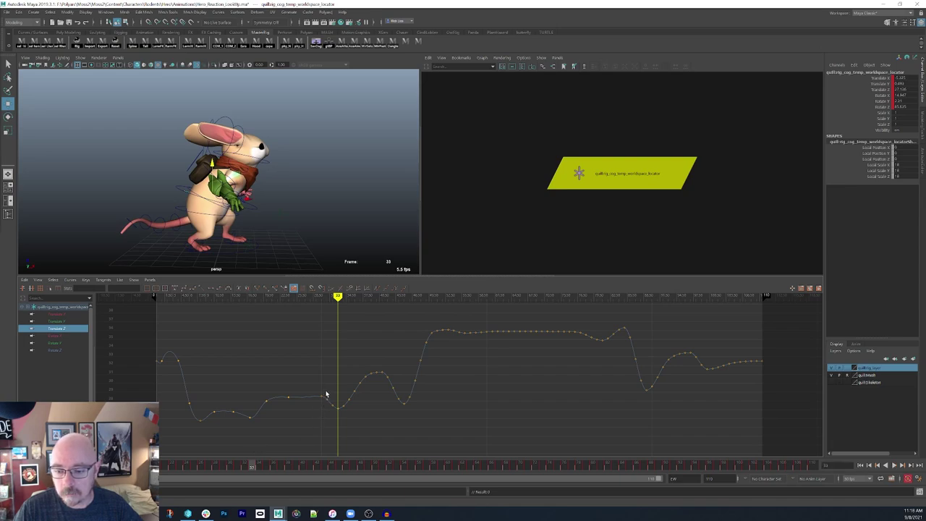
Step: Thin the Translate Z keys between frames 30 and 36, leaving the dip key at about frame 32.5
left_click_drag(318, 376, 339, 425)
left_click_drag(261, 466, 275, 464)
middle_click_drag(317, 244, 321, 240)
mouse_move(339, 389)
left_mouse_down()
mouse_move(352, 415)
mouse_move(345, 392)
left_mouse_up()
key("Delete")
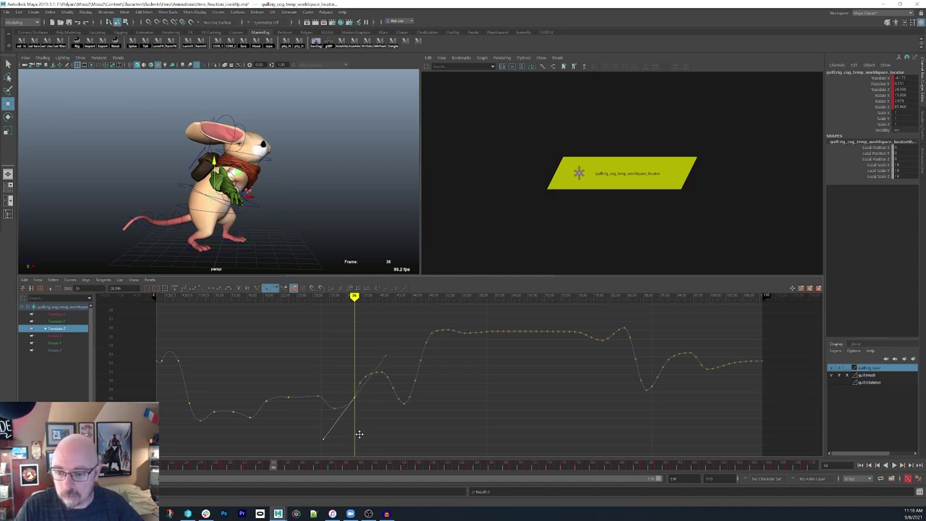
left_click_drag(355, 432, 321, 403)
left_click_drag(345, 394, 345, 425)
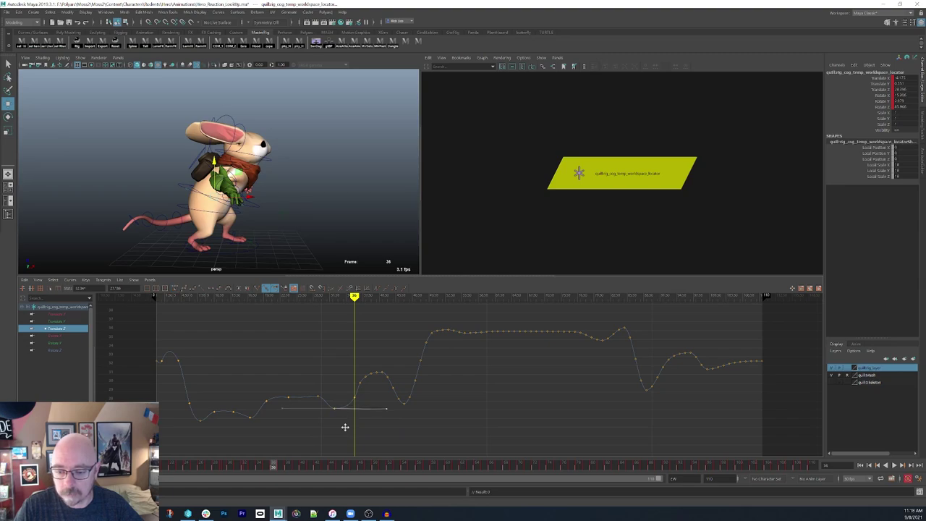
Step: Delete the Translate Z keys between frames 36 and 38, and raise the curve around frame 39
key("alt+v")
left_click_drag(307, 461, 296, 458)
left_click_drag(352, 382, 366, 387)
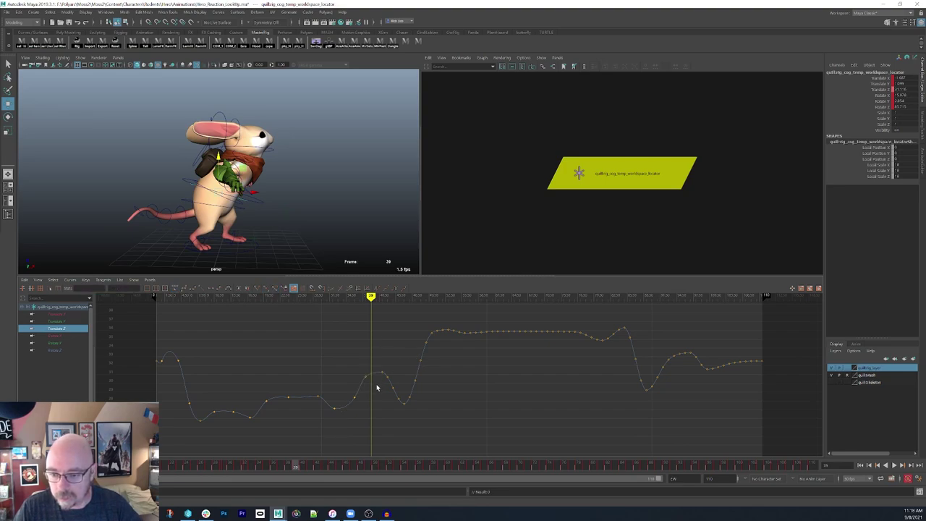
left_click_drag(353, 355, 385, 382)
middle_click_drag(372, 368, 375, 359)
Step: Raise the Translate Z peak at frame 41 and adjust the tangent of the key near frame 29
left_click_drag(283, 463, 312, 444)
middle_click_drag(284, 216, 291, 214)
left_click_drag(335, 359, 371, 384)
middle_click_drag(377, 384, 378, 378)
left_click_drag(377, 355, 403, 352)
middle_click_drag(402, 352, 387, 343)
left_click_drag(306, 387, 328, 409)
left_click_drag(297, 385, 307, 409)
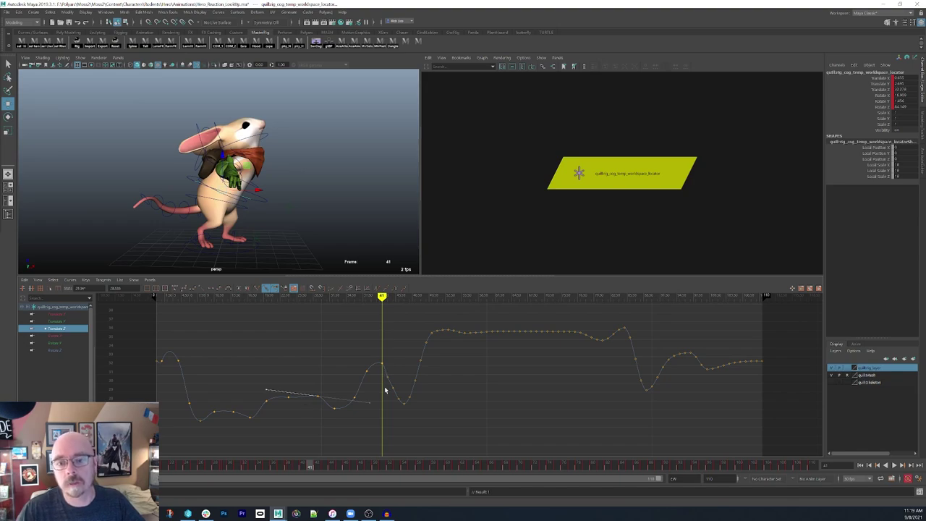
Step: Lower the locator slightly at frame 47 and delete the surplus Translate Z keys in the dip around frame 45
left_click_drag(314, 468, 353, 467)
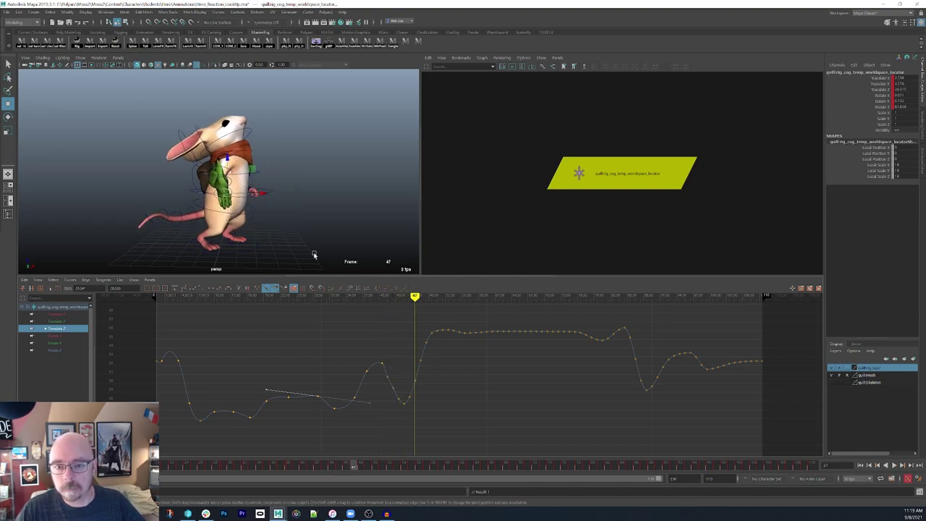
middle_click_drag(306, 207, 308, 210)
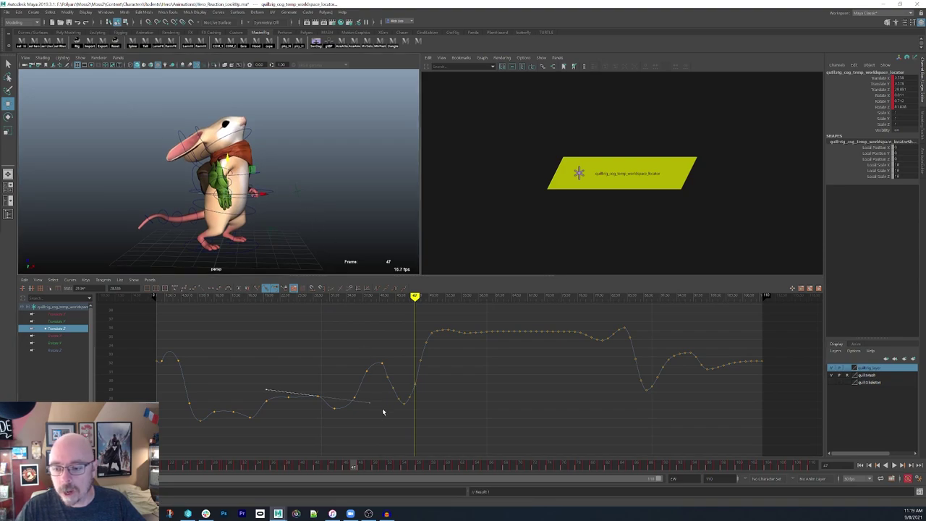
mouse_move(399, 396)
left_mouse_down()
mouse_move(415, 412)
mouse_move(397, 395)
left_mouse_up()
key("Delete")
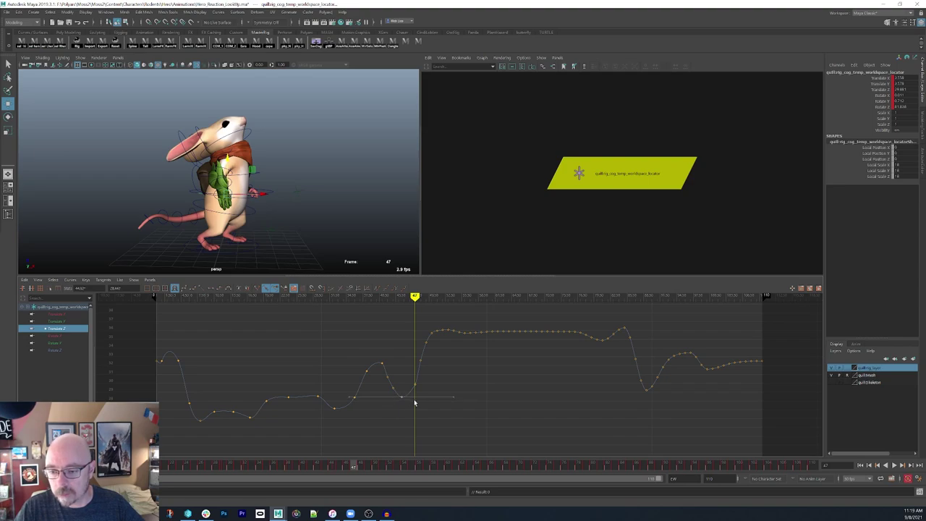
Step: Delete the Translate Z key at frame 42 and adjust the descending key at frame 43
left_click(390, 375)
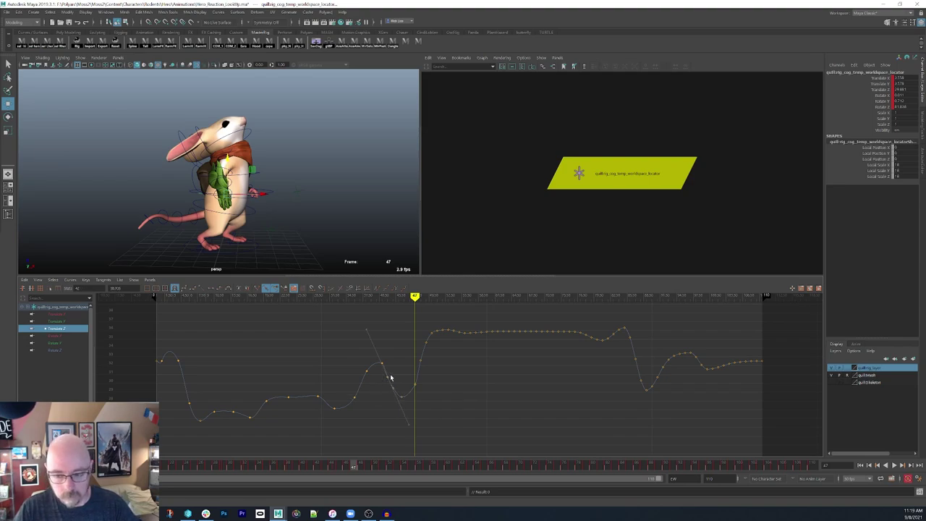
left_click_drag(395, 371, 398, 395)
left_click_drag(387, 366, 379, 377)
middle_click_drag(382, 380, 392, 372)
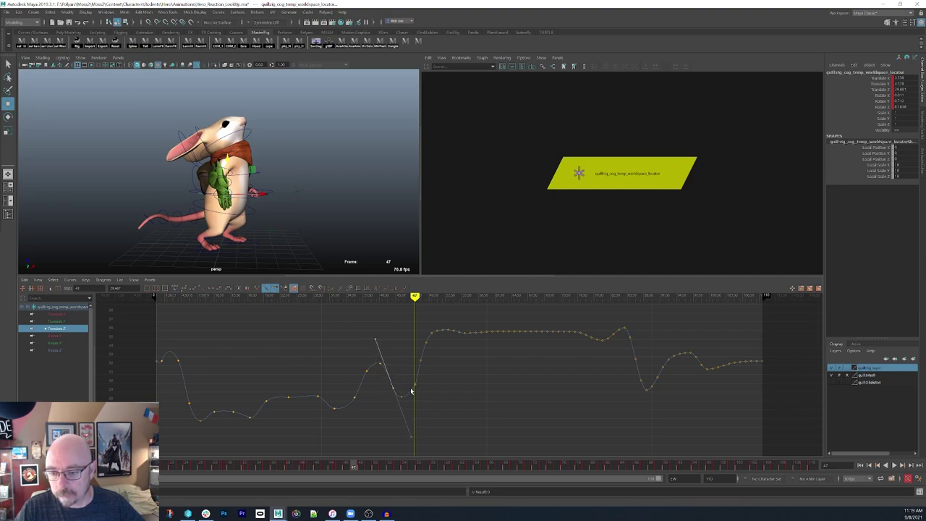
Step: Thin the Translate Z keys on the rise between frames 47 and 52, and refine the dip before it
left_click_drag(322, 469, 389, 420)
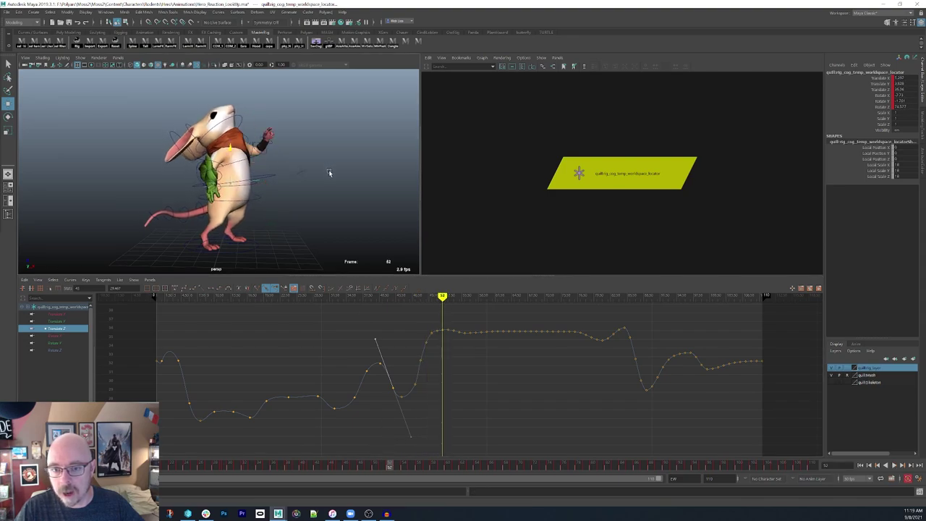
left_click_drag(439, 320, 436, 356)
key("Delete")
middle_click_drag(436, 356, 408, 379)
left_click_drag(397, 390, 427, 418)
middle_click_drag(427, 418, 428, 422)
Step: Delete the Translate Z keys just after frame 52 and lower the key at frame 52 slightly
mouse_move(446, 324)
left_mouse_down()
mouse_move(473, 348)
mouse_move(452, 322)
left_mouse_up()
key("Delete")
mouse_move(453, 322)
middle_mouse_down()
mouse_move(457, 345)
mouse_move(461, 337)
middle_mouse_up()
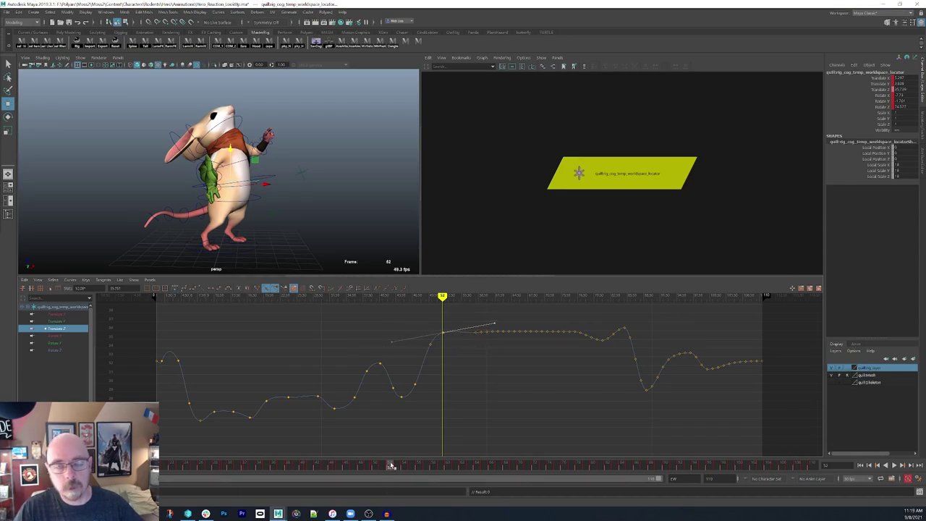
Step: Delete the surplus Translate Z keys between frames 57 and 64, and settle the remaining key at about frame 57
left_click_drag(391, 466, 414, 464)
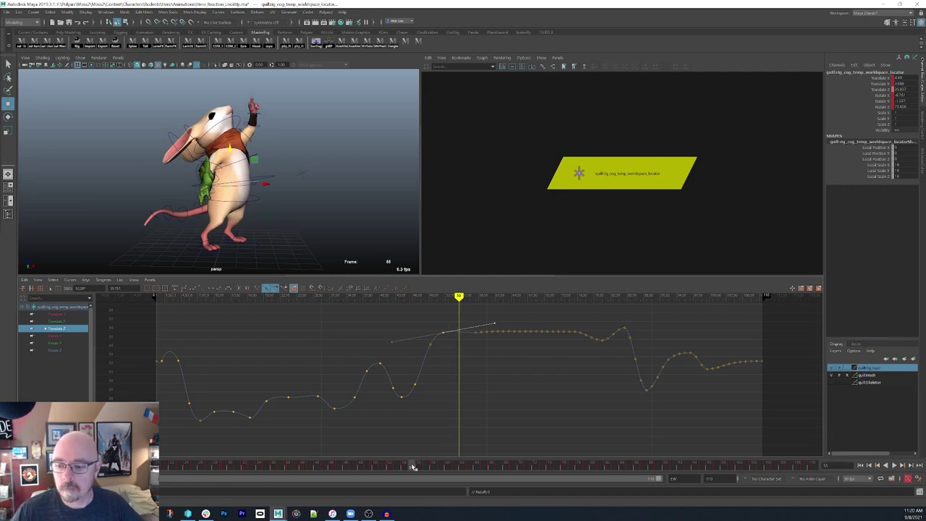
left_click_drag(412, 467, 475, 465)
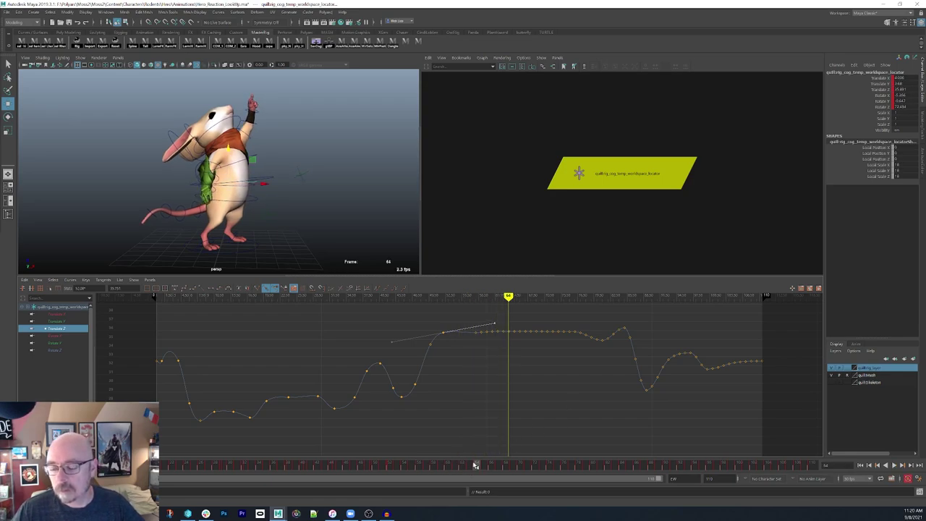
left_click(489, 352)
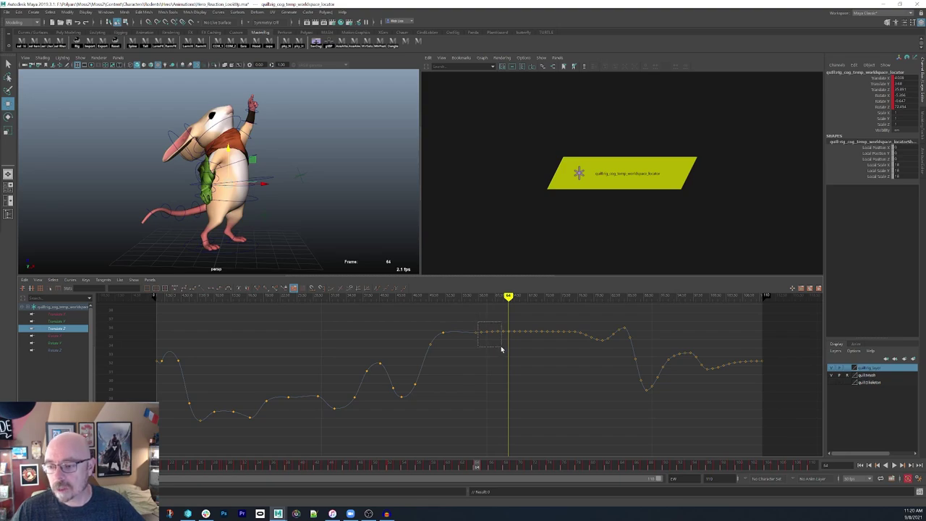
left_click_drag(495, 355, 466, 321)
middle_click_drag(469, 322, 463, 325)
left_click_drag(461, 326, 463, 343)
middle_click_drag(463, 344, 465, 343)
left_click_drag(476, 461, 378, 470)
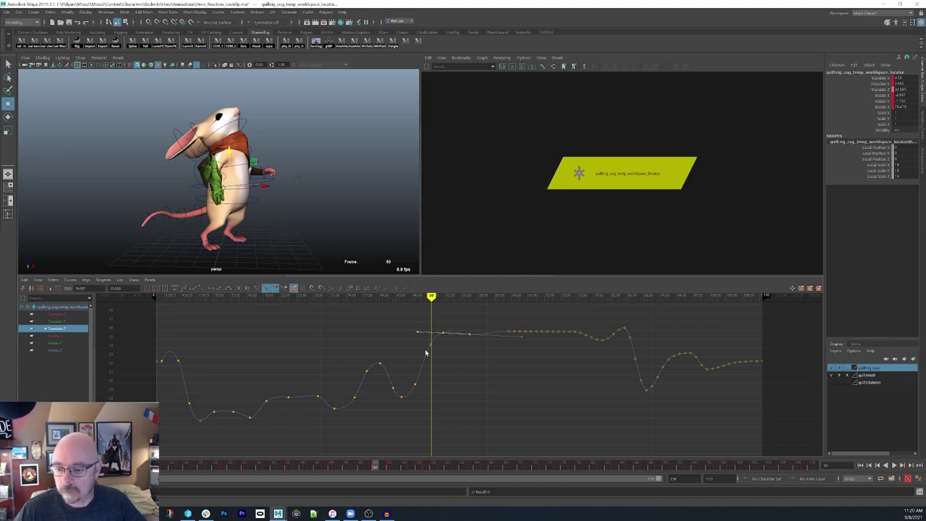
Step: Delete the surplus Translate Z keys along the plateau between frames 64 and 76
left_click_drag(378, 468, 549, 463)
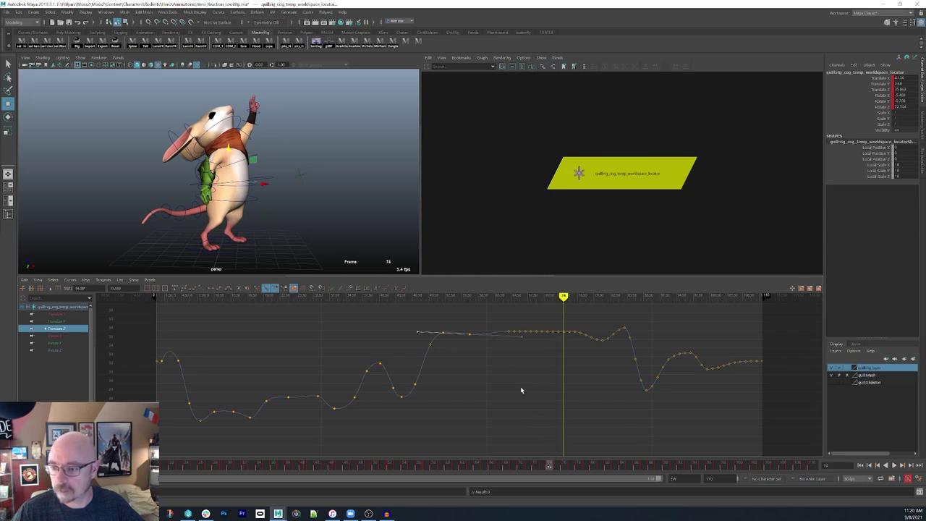
left_click_drag(516, 327, 495, 323)
key("Delete")
left_click_drag(488, 323, 492, 343)
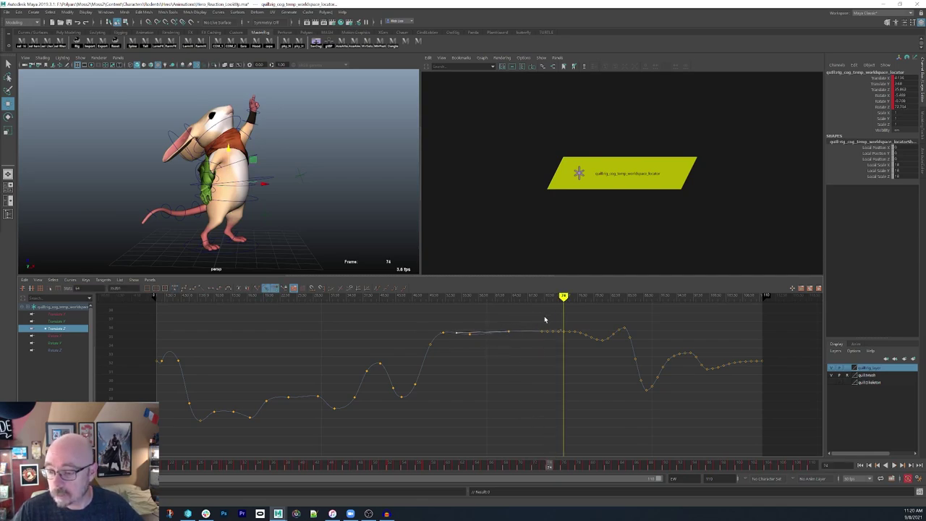
left_click_drag(546, 321, 577, 340)
key("Delete")
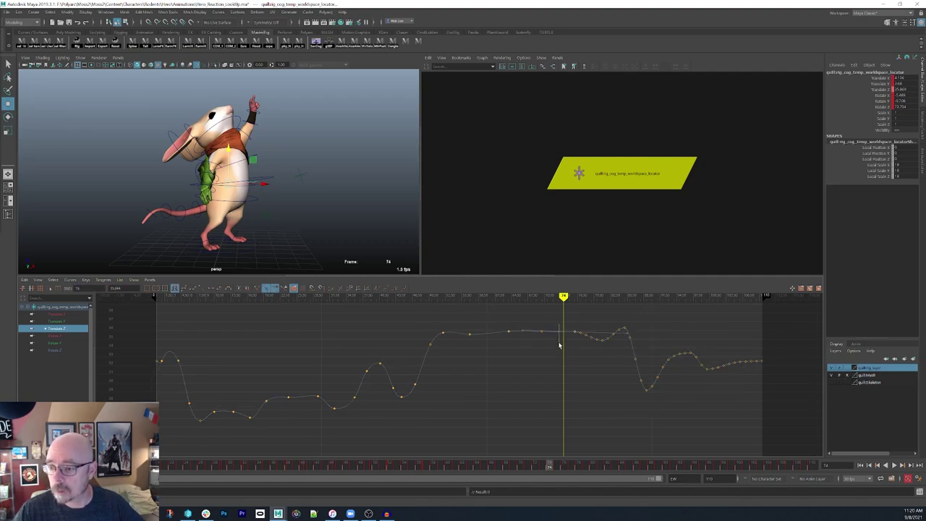